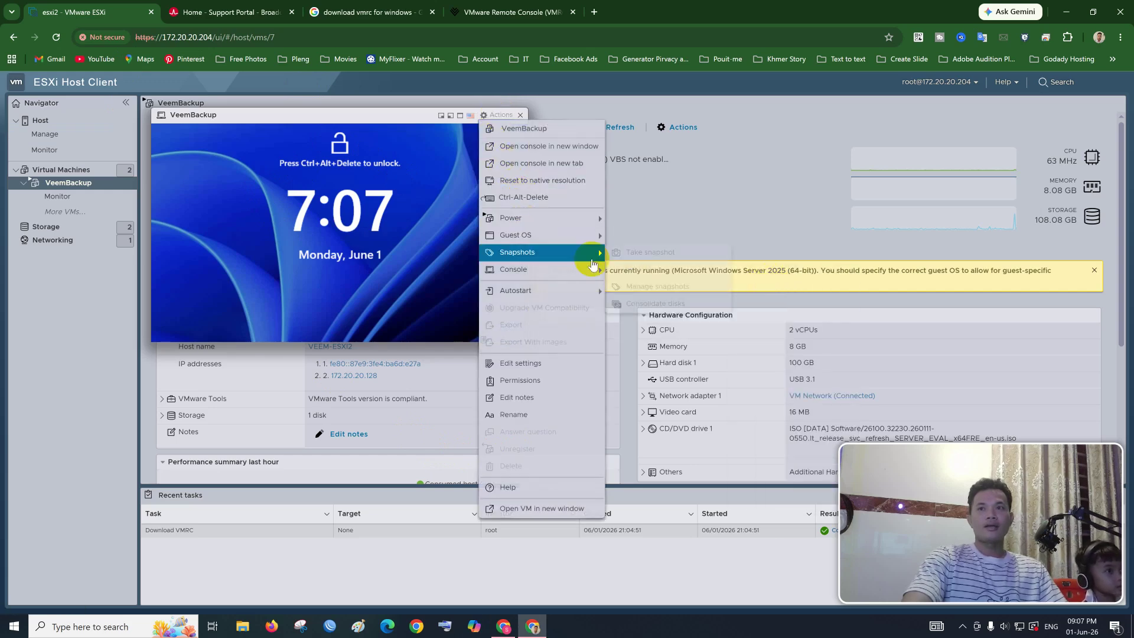
Send Ctrl-Alt-Delete to the VeemBackup guest from its browser console and close the console.
mouse_move(598, 234)
mouse_move(655, 273)
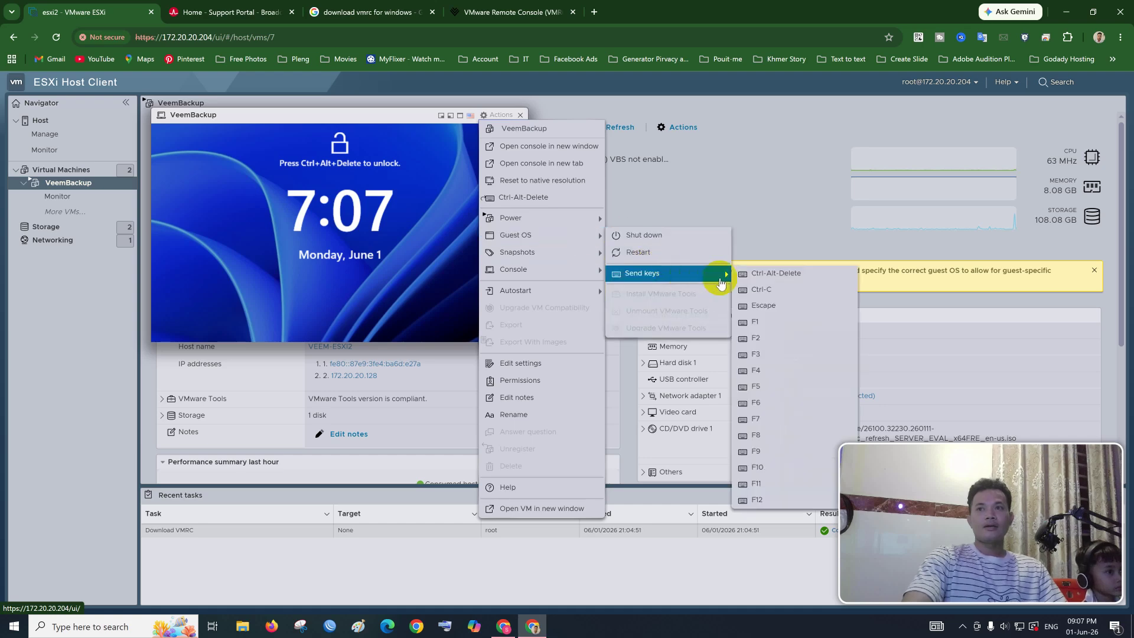
click(778, 274)
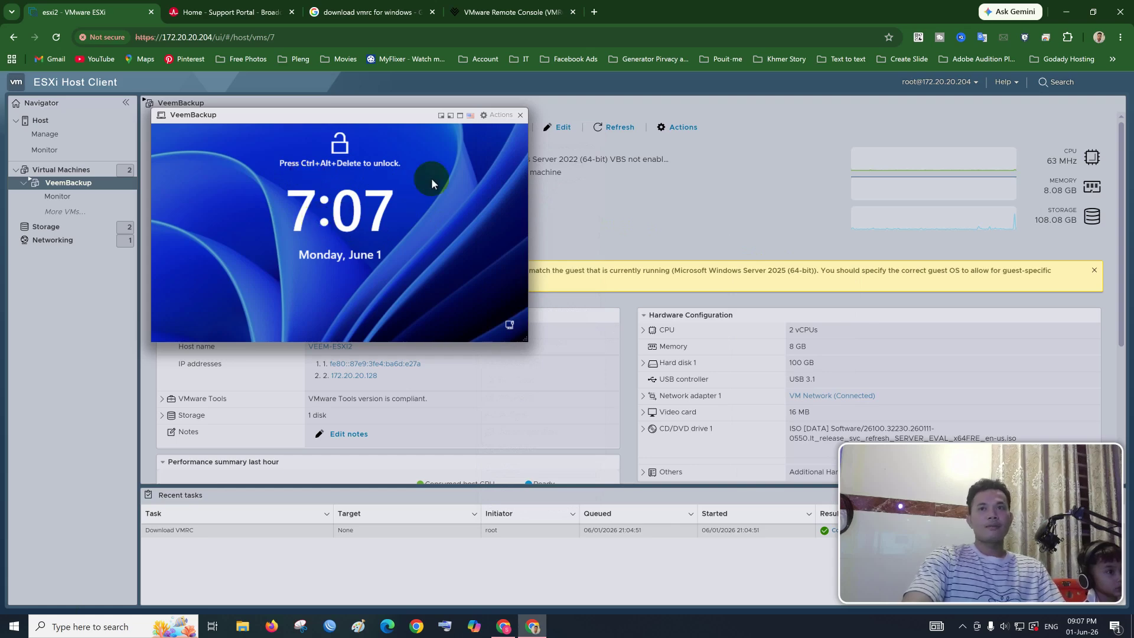
click(519, 119)
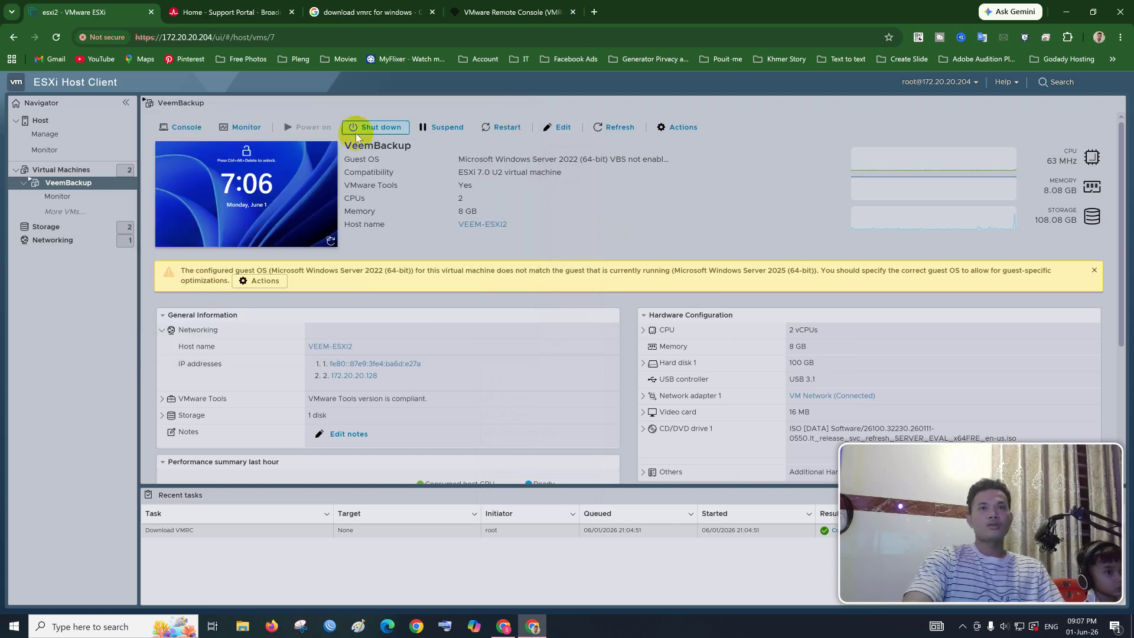
Review the VeemBackup console options and look over the Broadcom Support home page for a way to get VMRC.
click(185, 128)
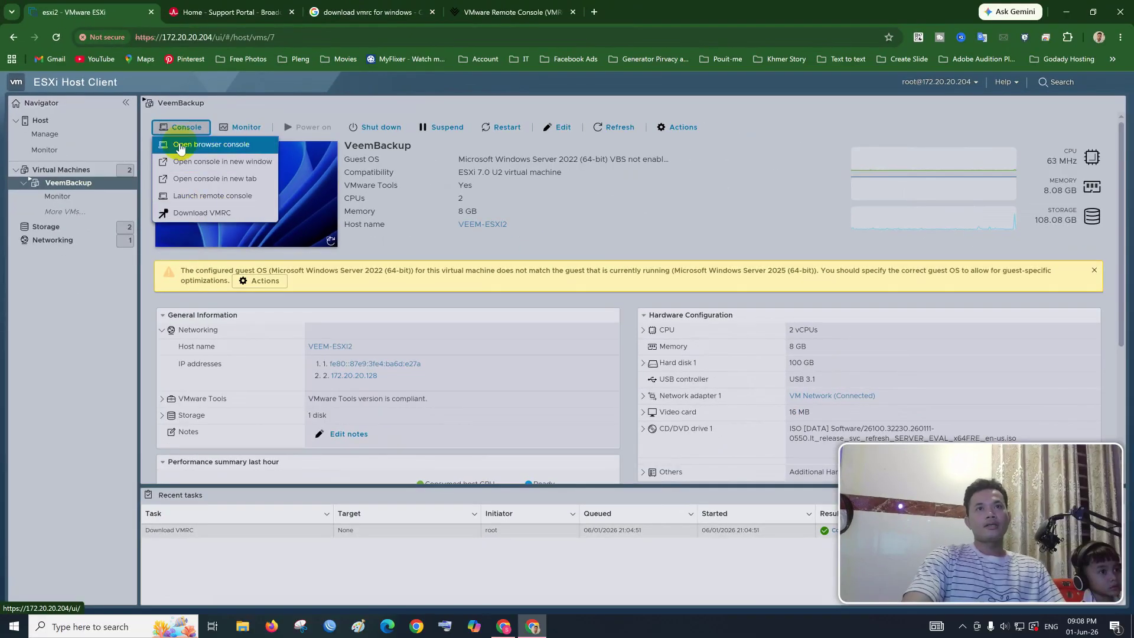
click(227, 12)
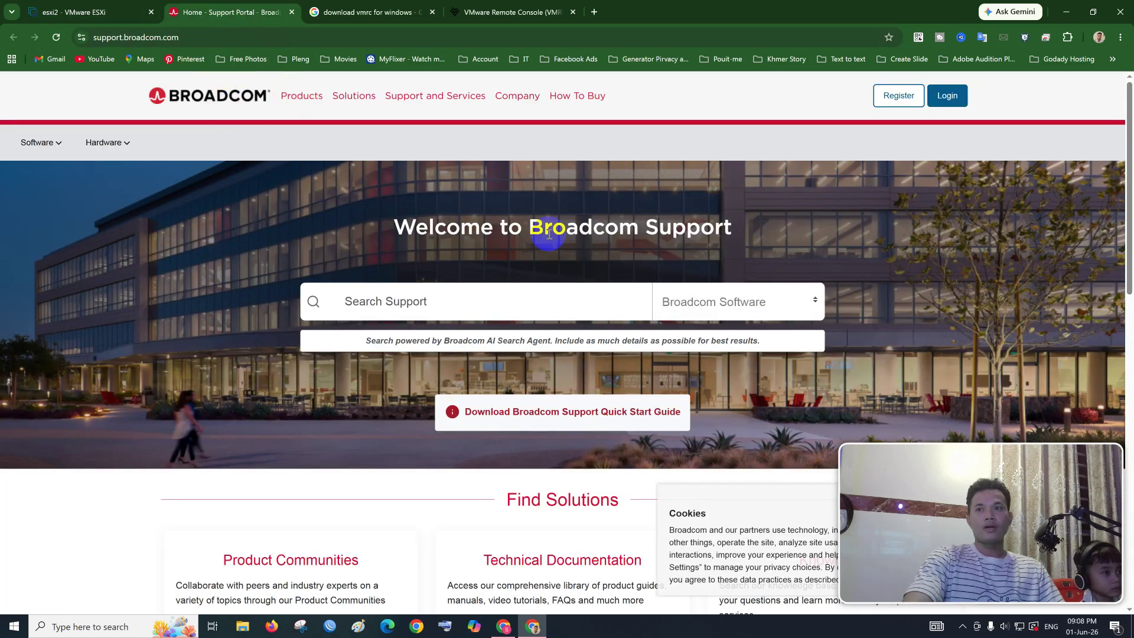
scroll(549, 233, down, 1)
scroll(405, 246, up, 1)
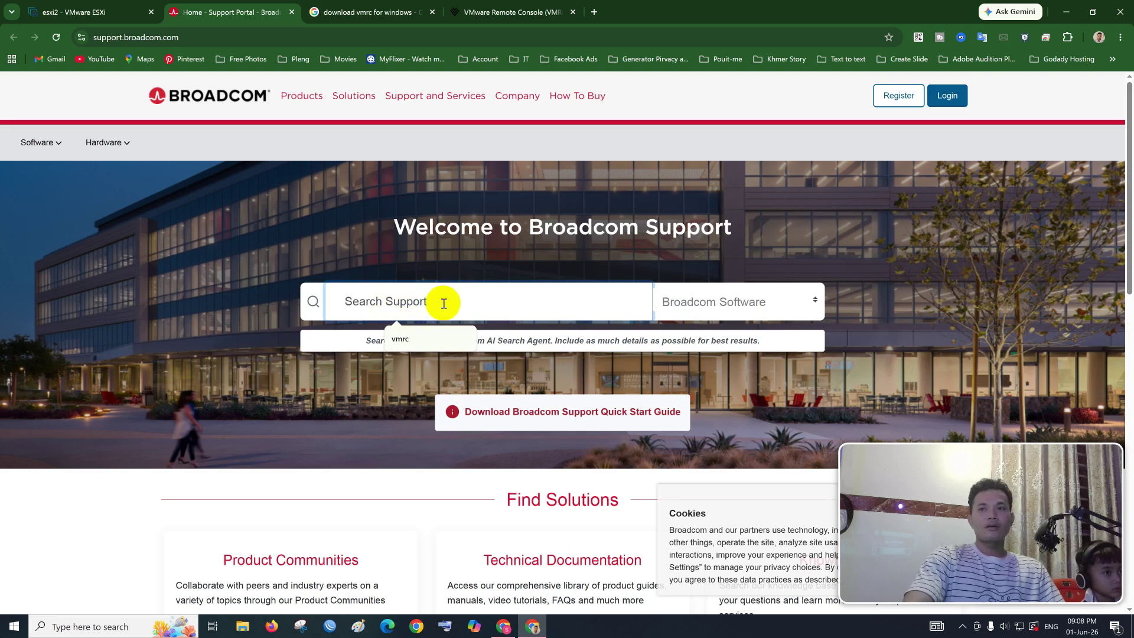
scroll(444, 304, down, 10)
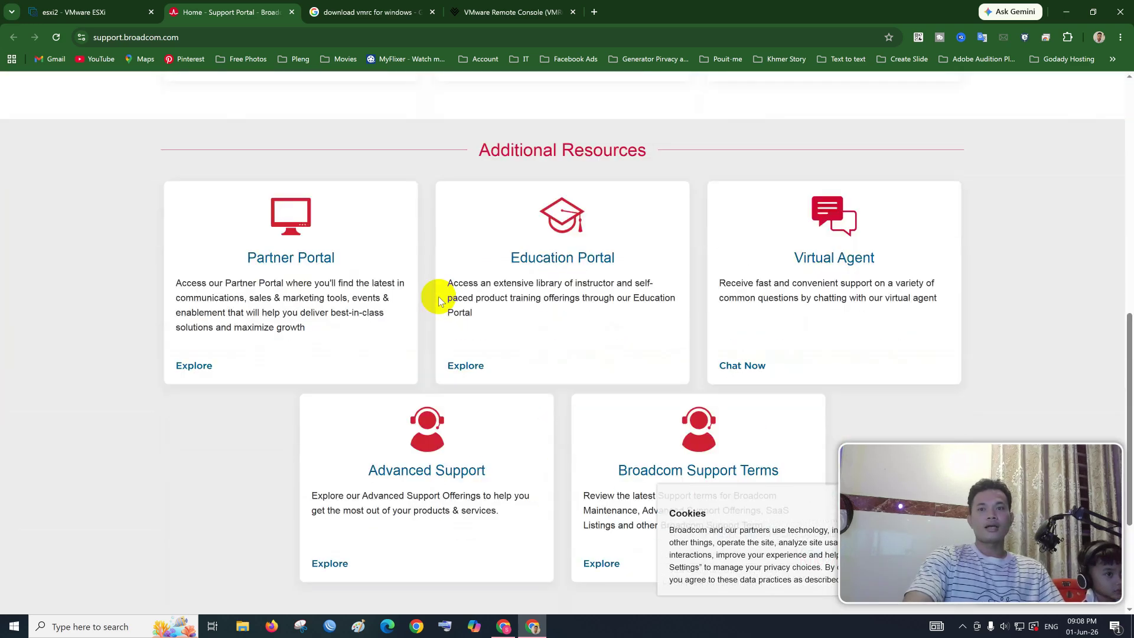
scroll(438, 302, down, 3)
scroll(436, 297, up, 13)
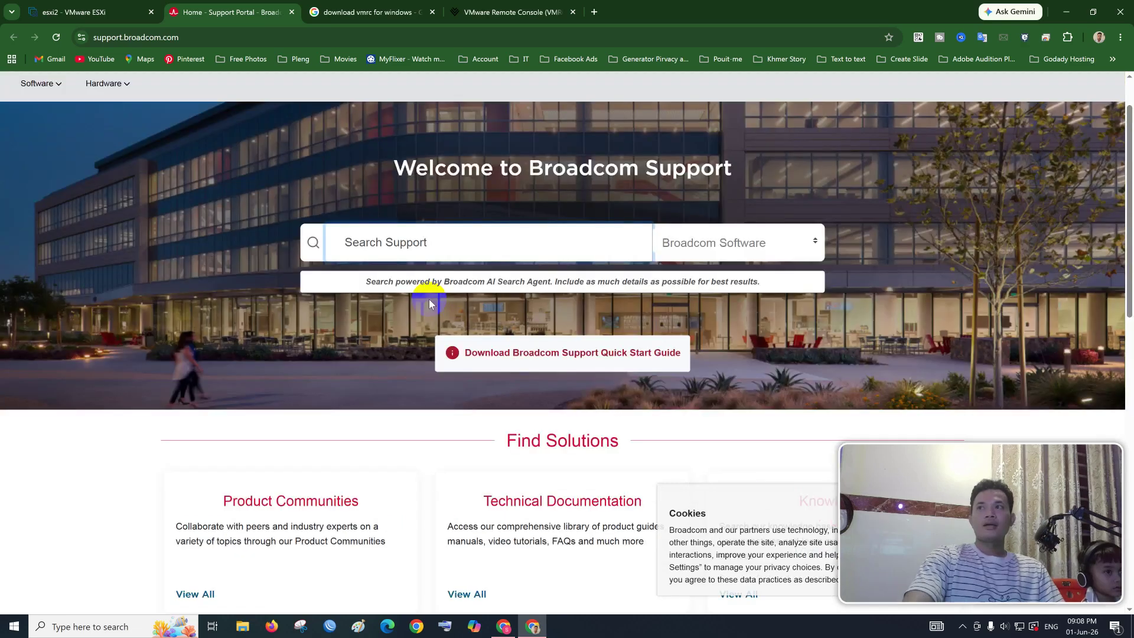
scroll(440, 300, up, 1)
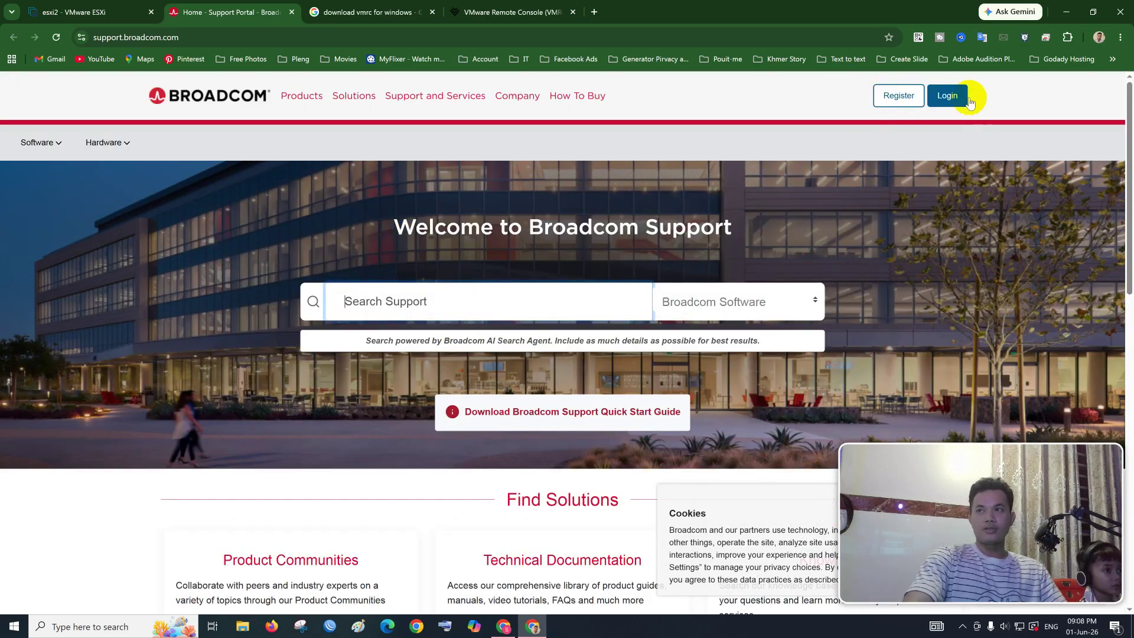
Log in to the Broadcom Support portal with the account e-mail and password, without saving the password in the browser.
click(948, 101)
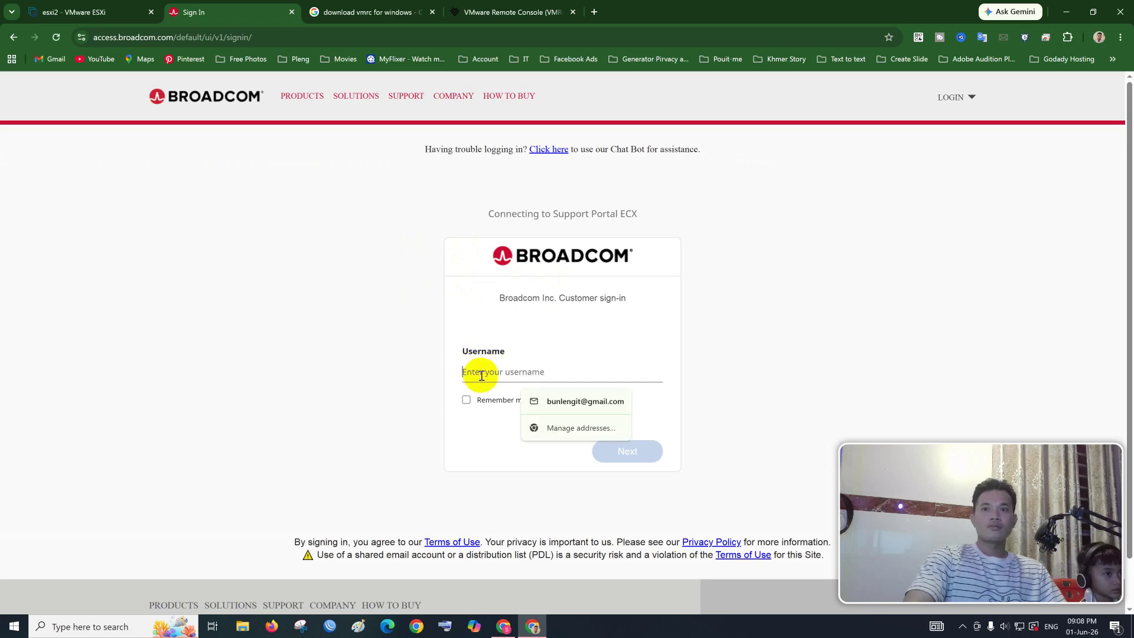
key(Down)
key(Return)
click(619, 454)
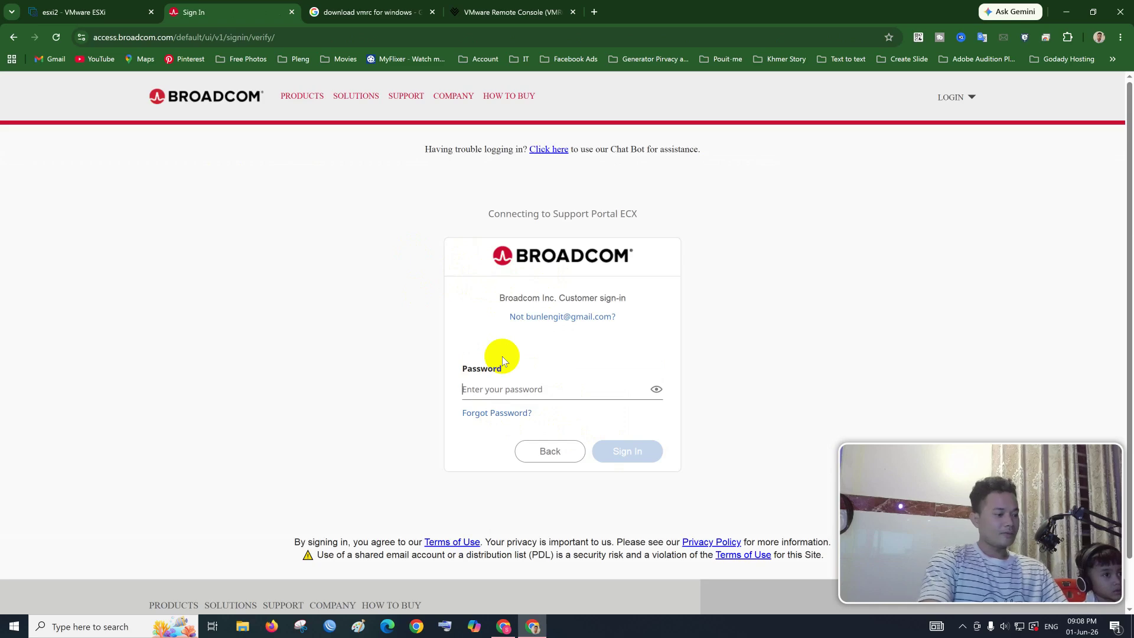
text(•)
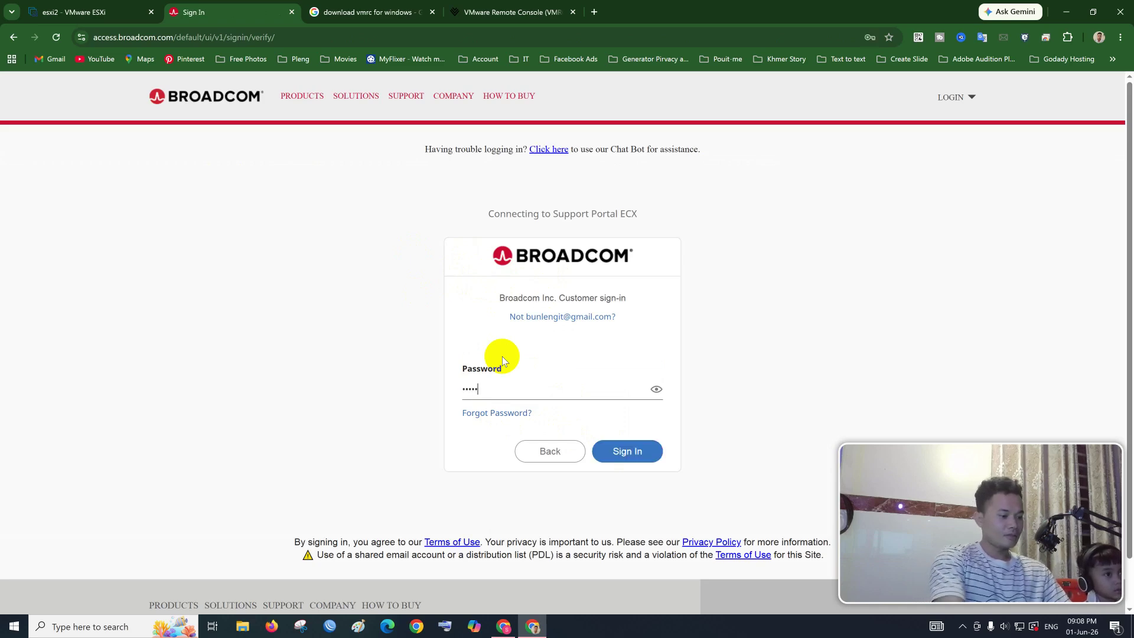
key(Return)
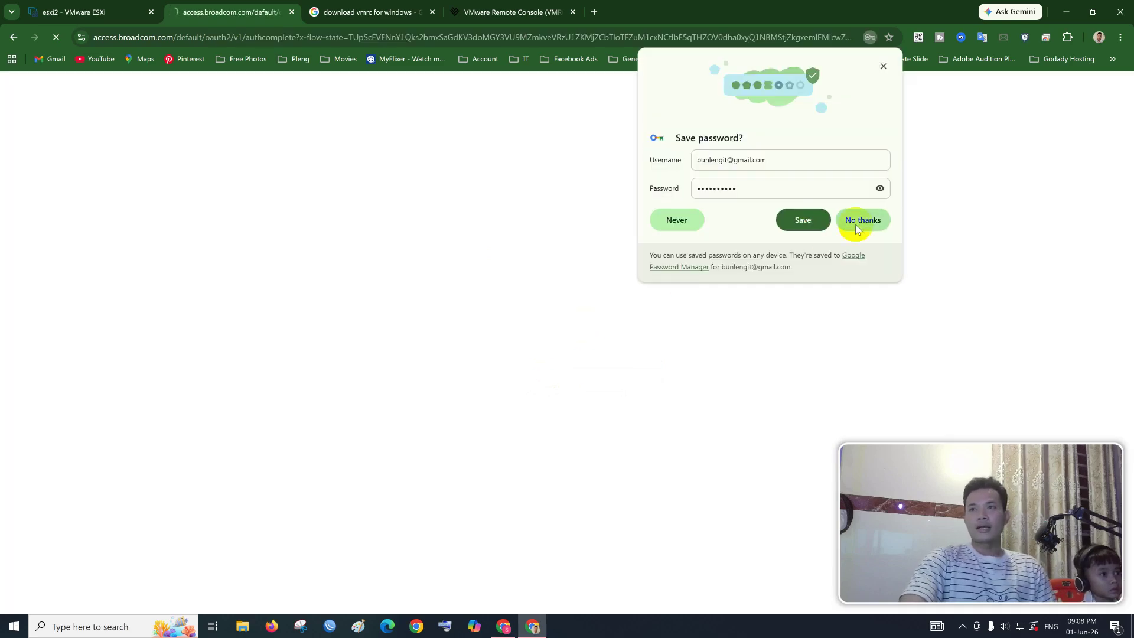
click(858, 228)
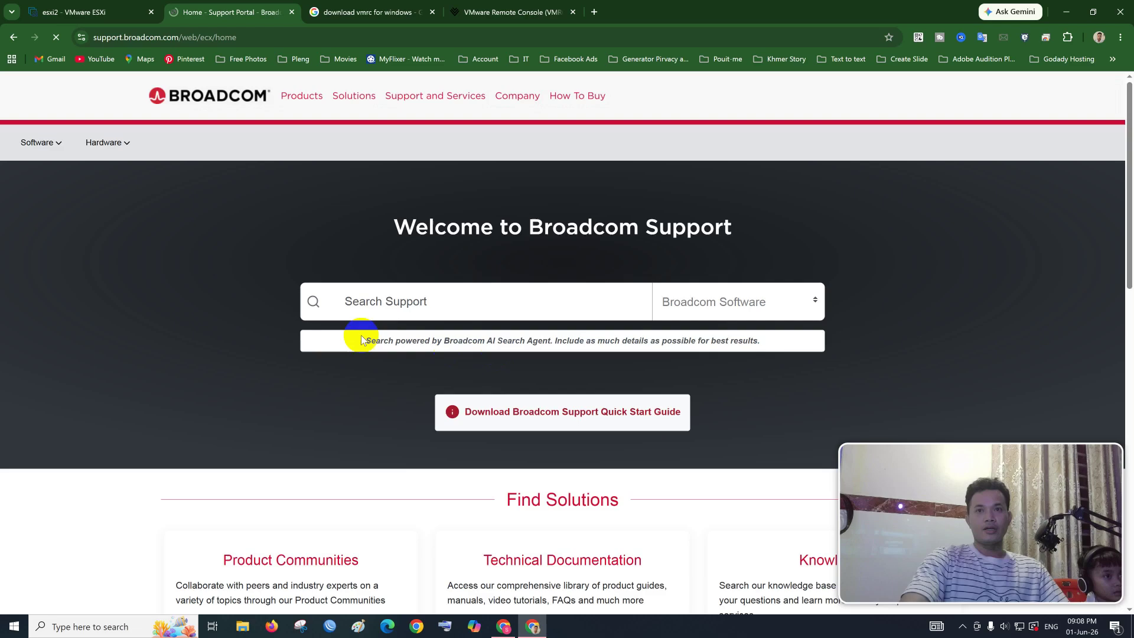
Dismiss the Broadcom Support Portal welcome notice and open the signed-in account's profile page.
click(385, 308)
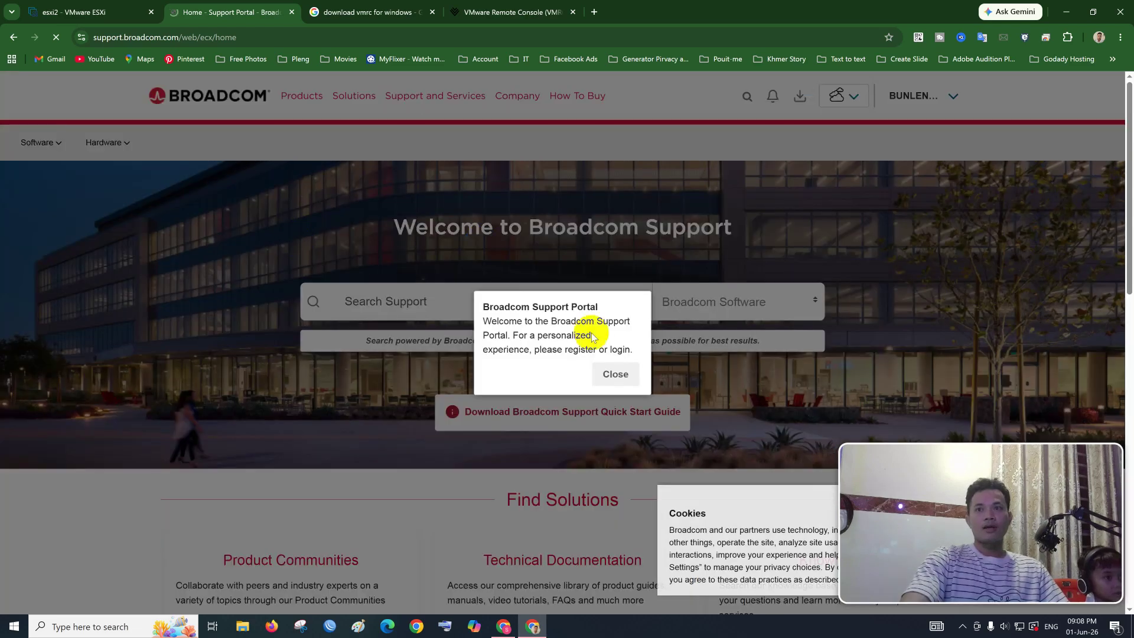
click(616, 376)
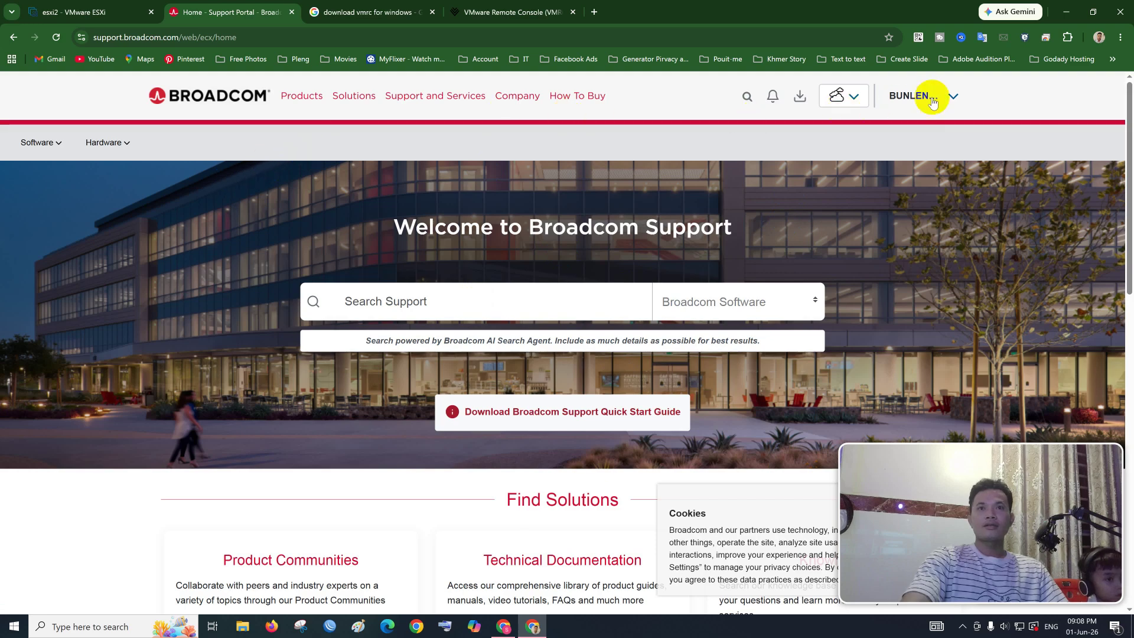
scroll(162, 244, down, 2)
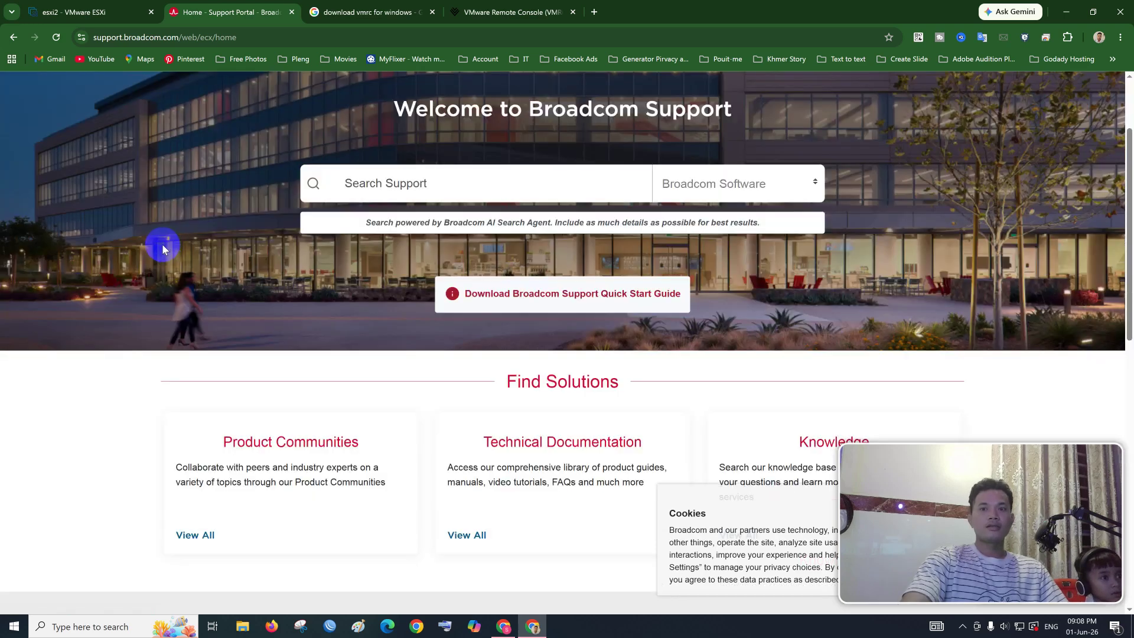
scroll(161, 245, up, 2)
scroll(163, 253, down, 5)
scroll(163, 253, down, 3)
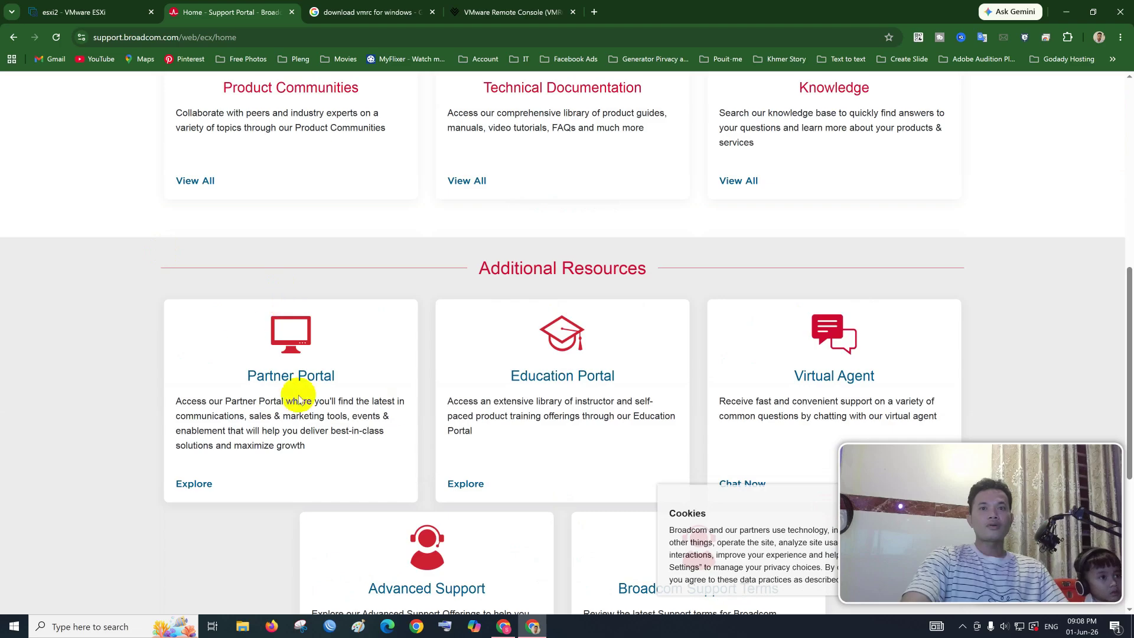
scroll(298, 359, up, 8)
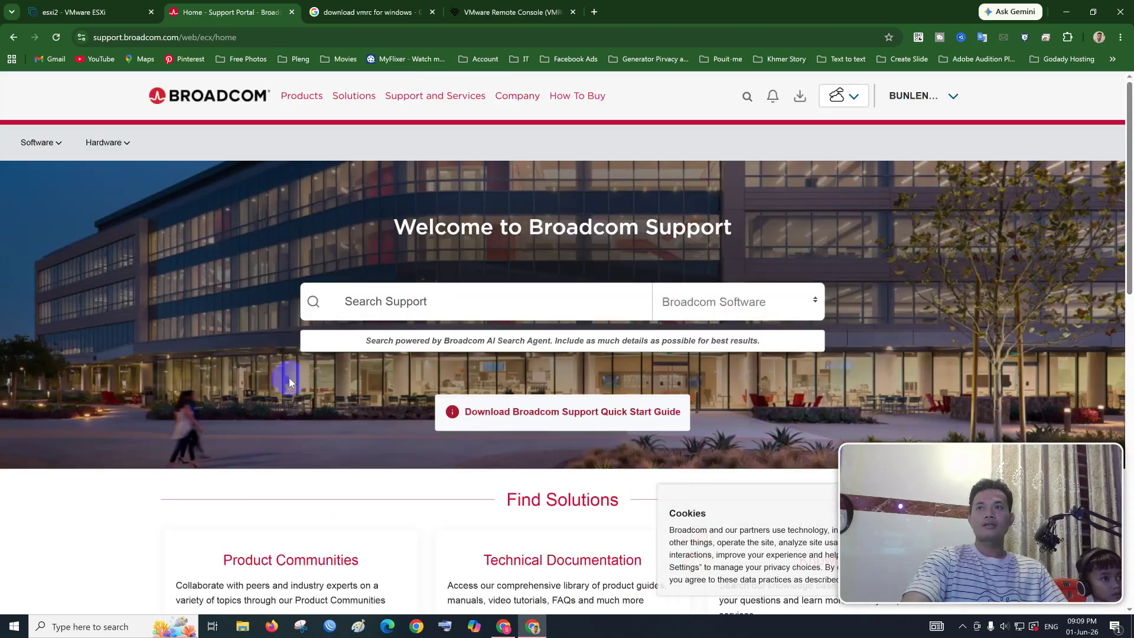
click(937, 101)
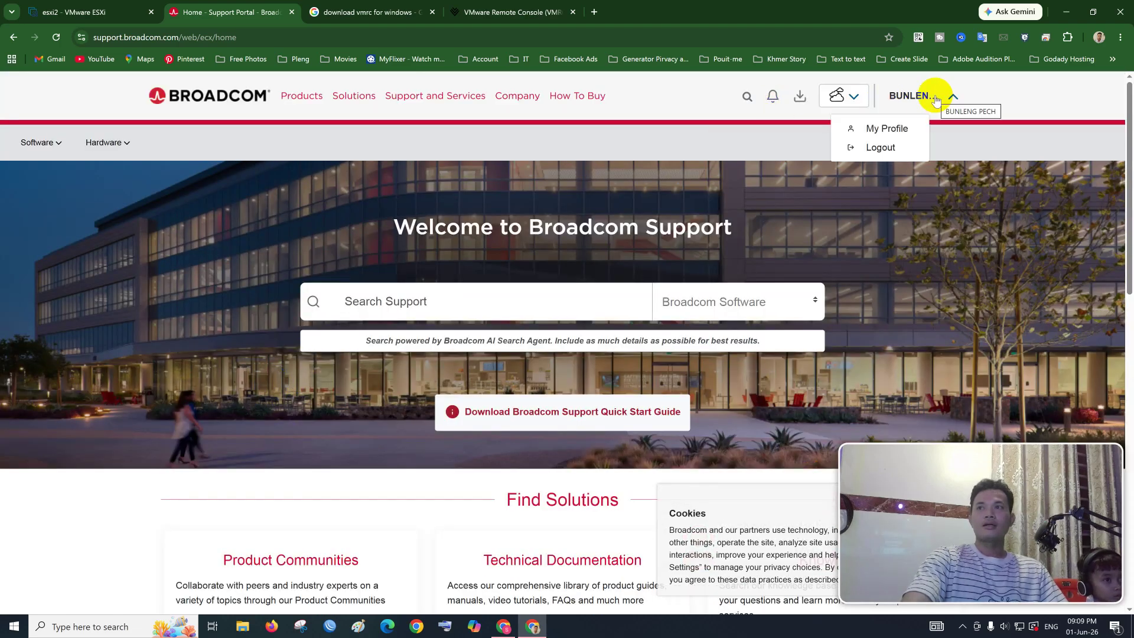
click(878, 128)
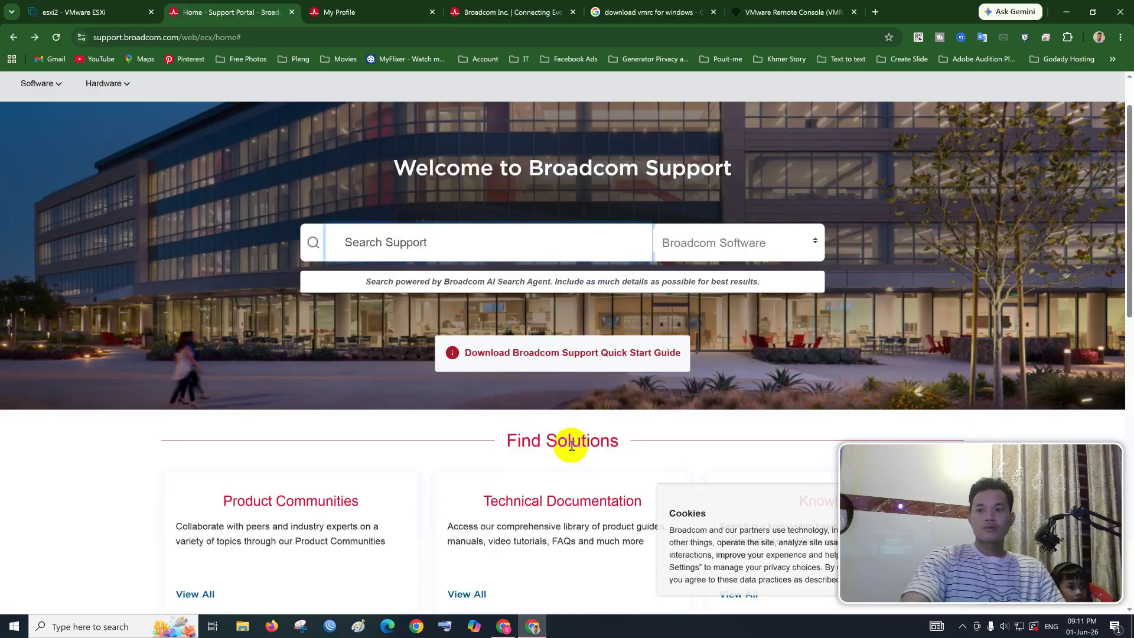
Search the Broadcom Support portal for "vmrc" within Broadcom Software.
click(400, 242)
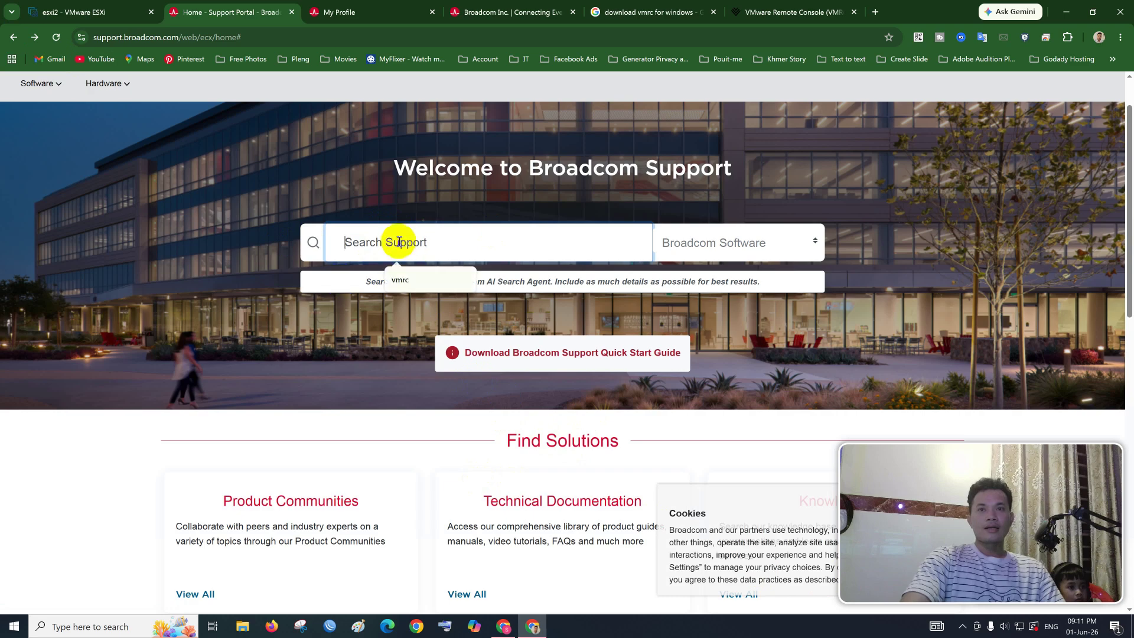
click(400, 280)
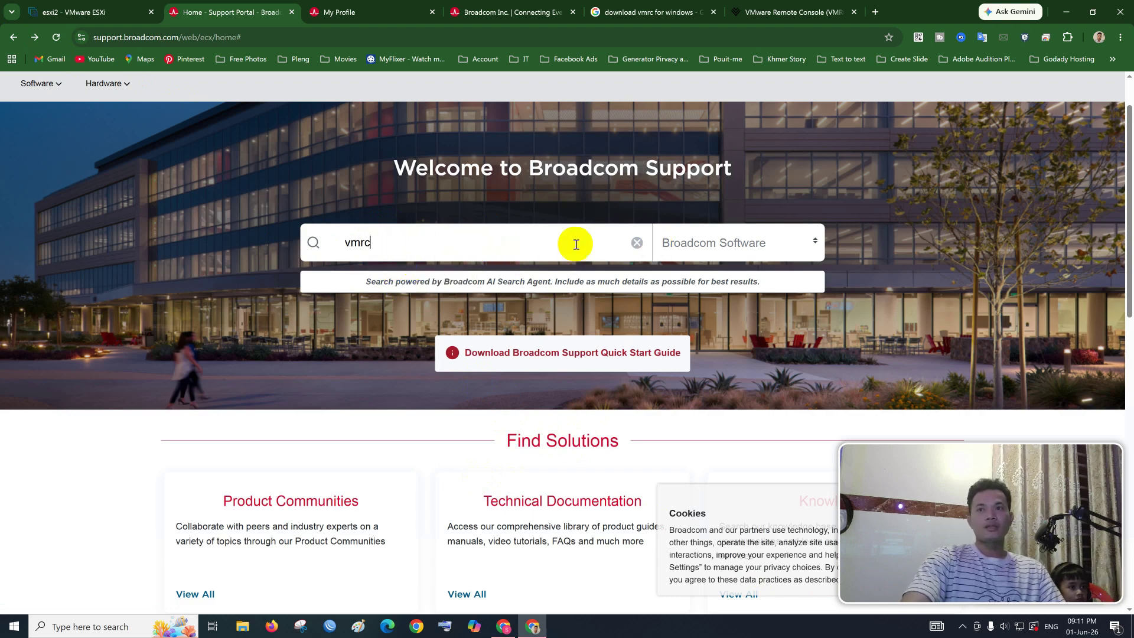
click(727, 243)
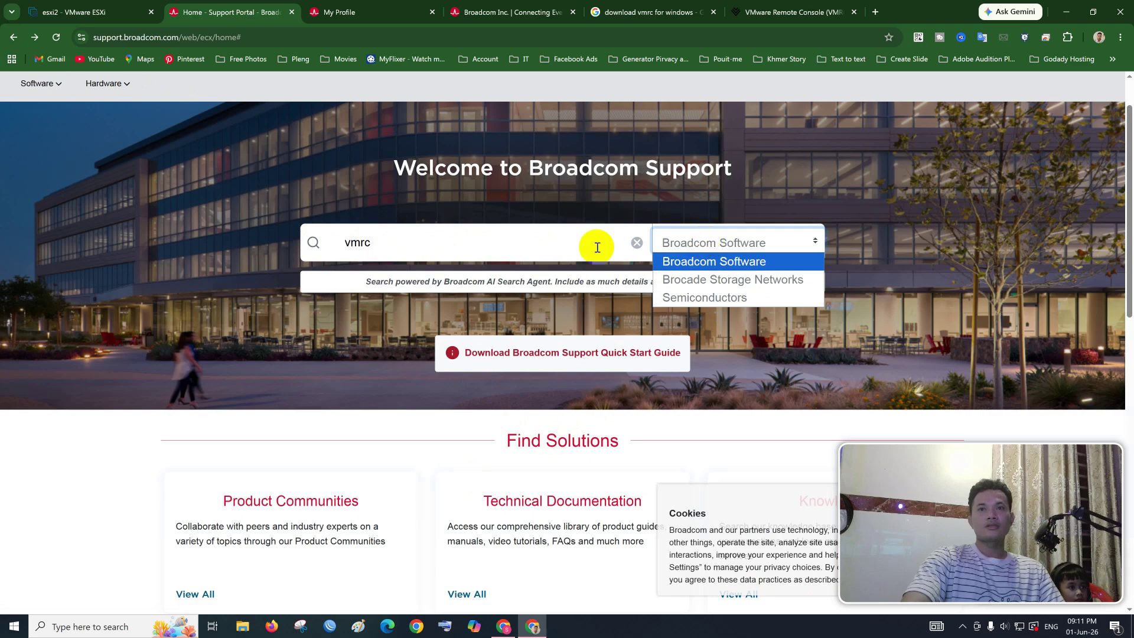
click(501, 247)
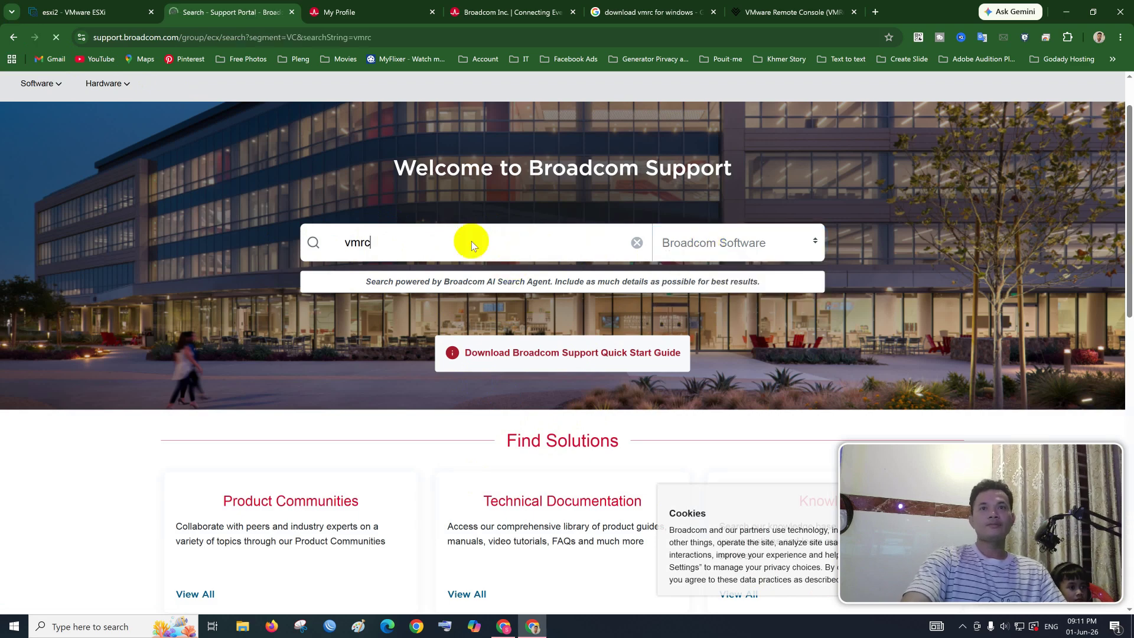
key(Return)
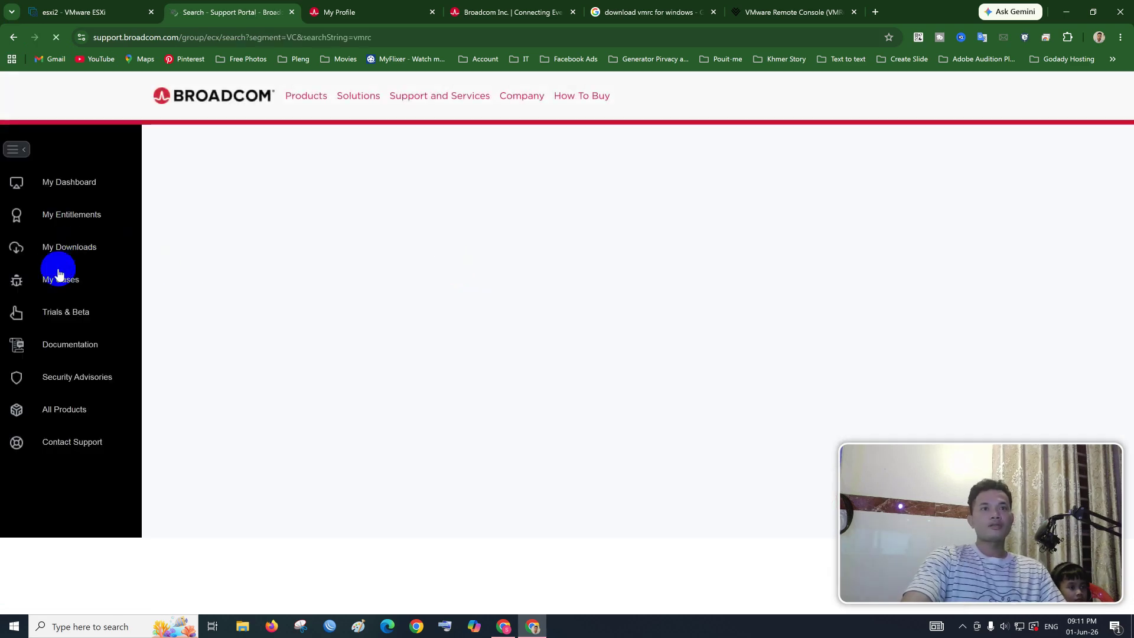
click(99, 251)
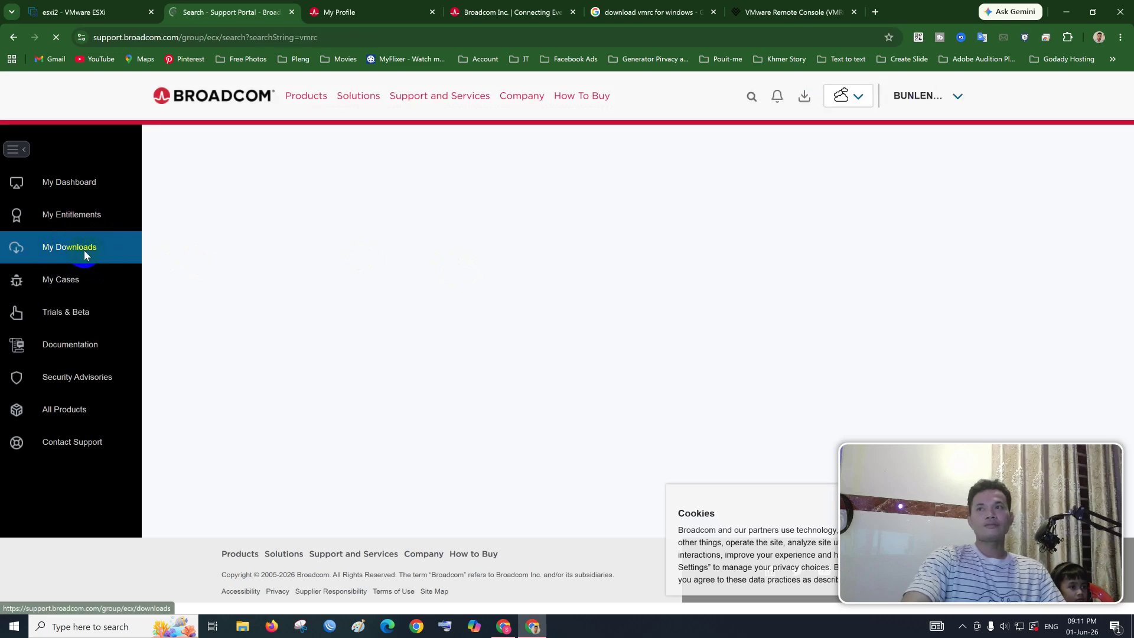
click(118, 261)
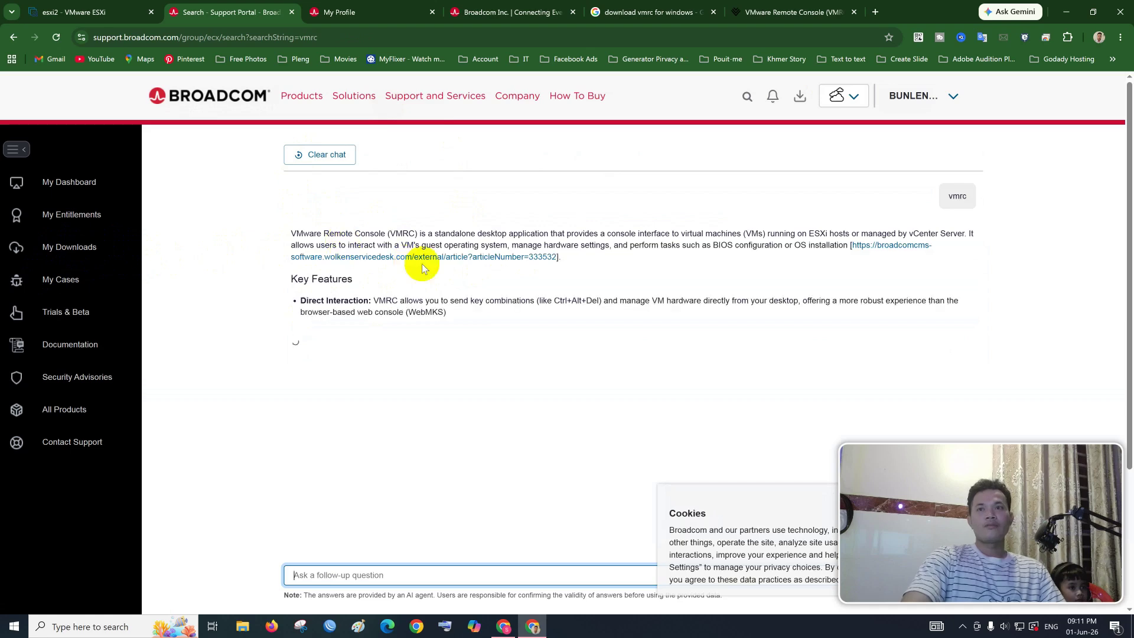
Examine the vmrc search answer for supported vSphere versions, download information, troubleshooting notes and reference links.
scroll(471, 327, down, 1)
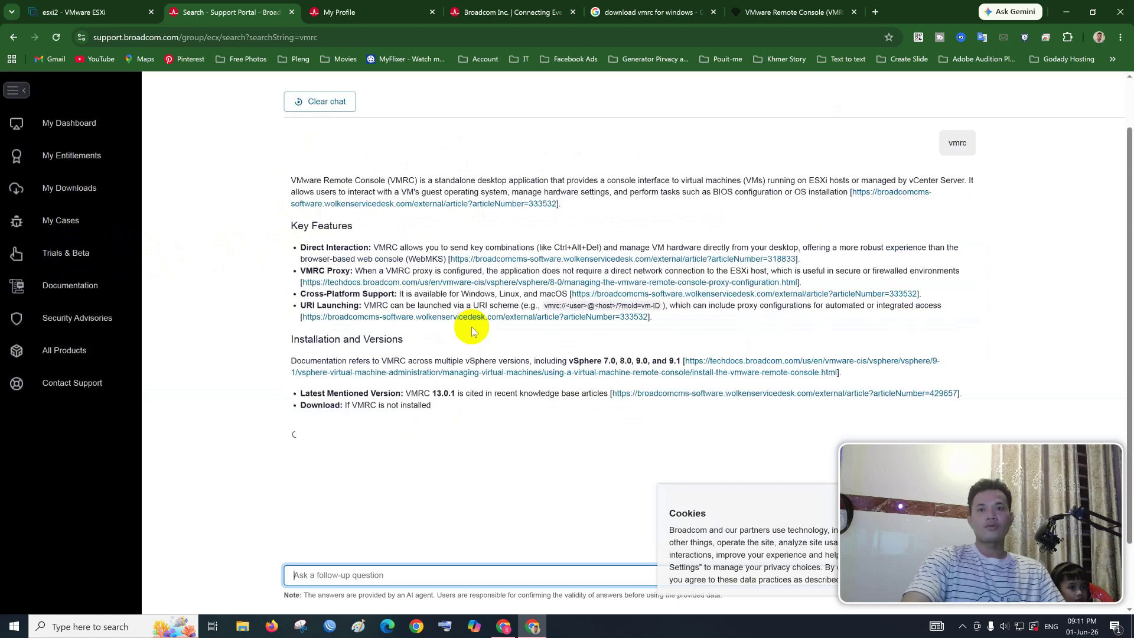
scroll(372, 390, down, 3)
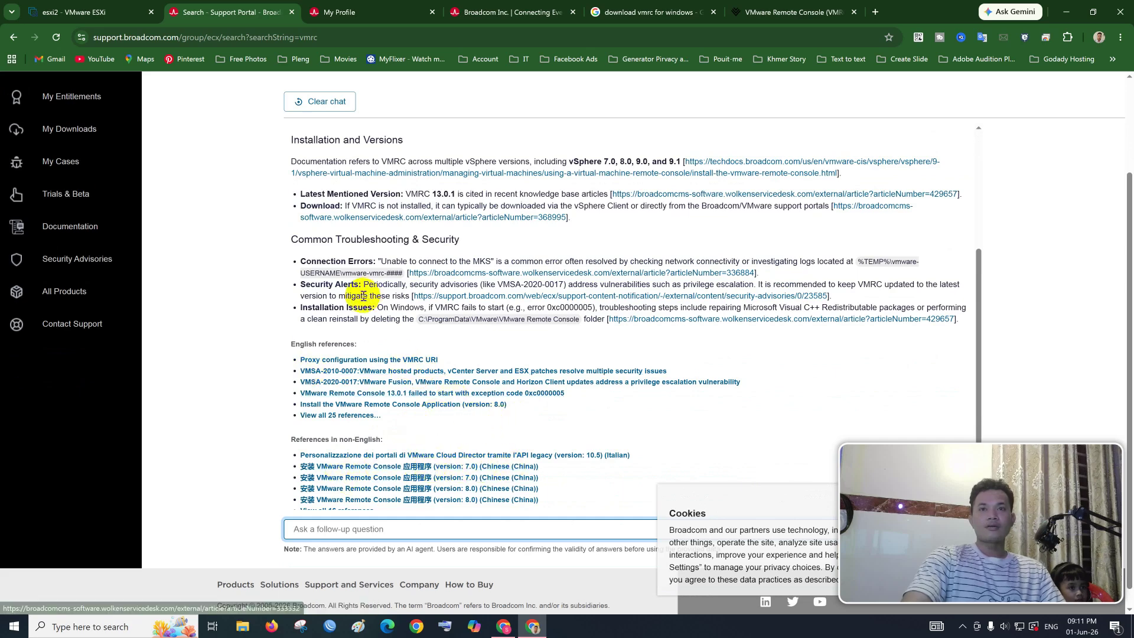
scroll(363, 298, up, 1)
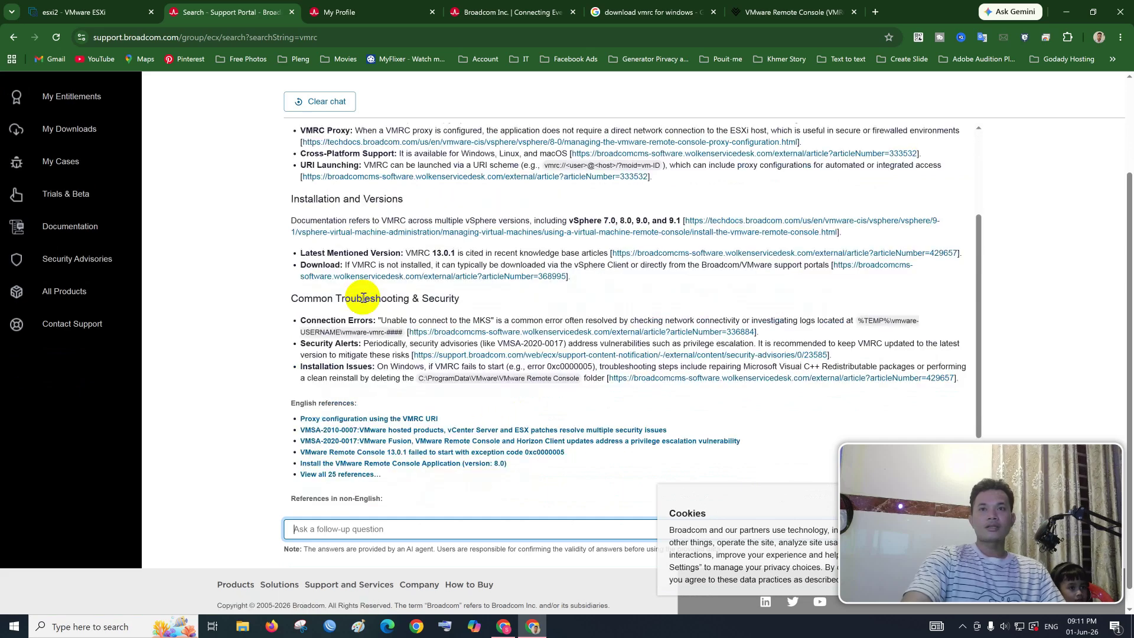
double_click(607, 216)
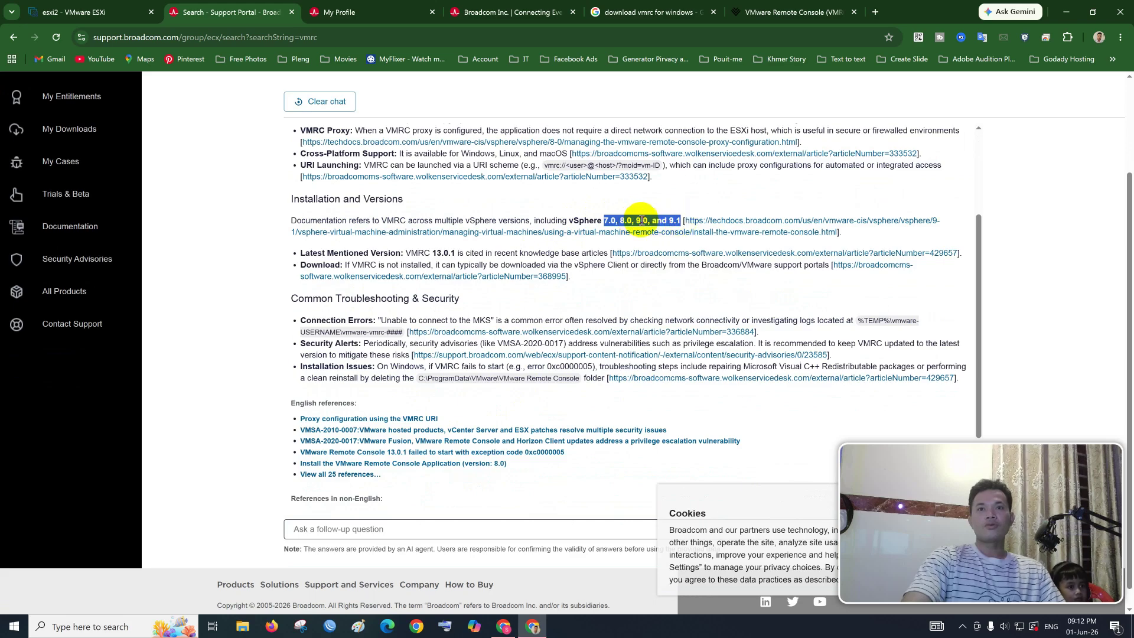
click(514, 264)
scroll(472, 287, up, 2)
scroll(502, 195, down, 1)
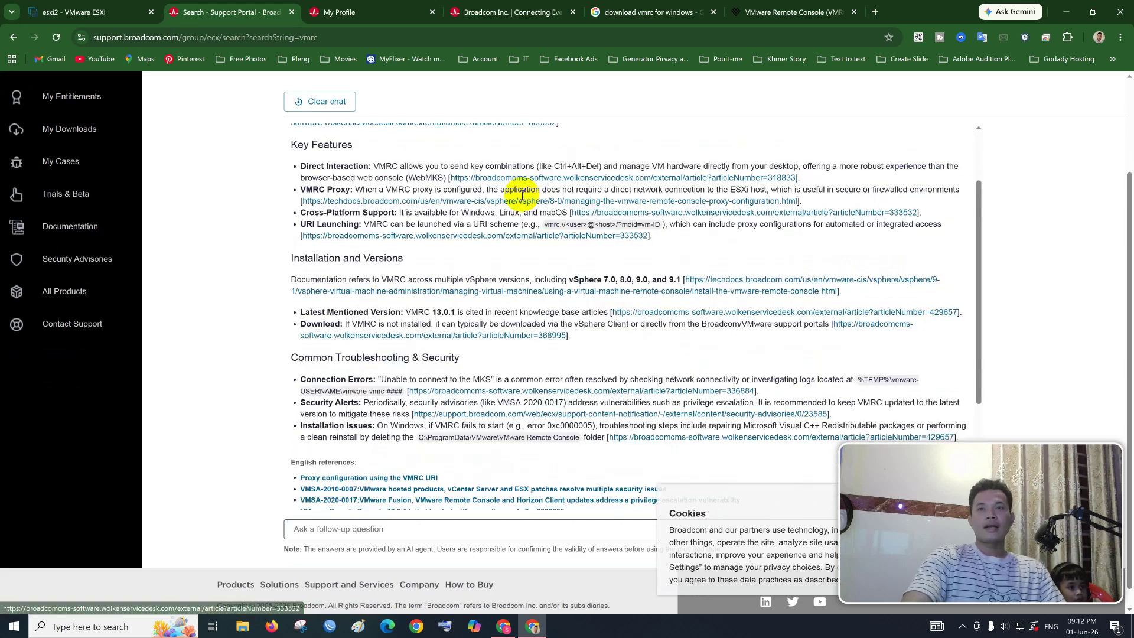
scroll(531, 284, down, 2)
scroll(496, 301, down, 1)
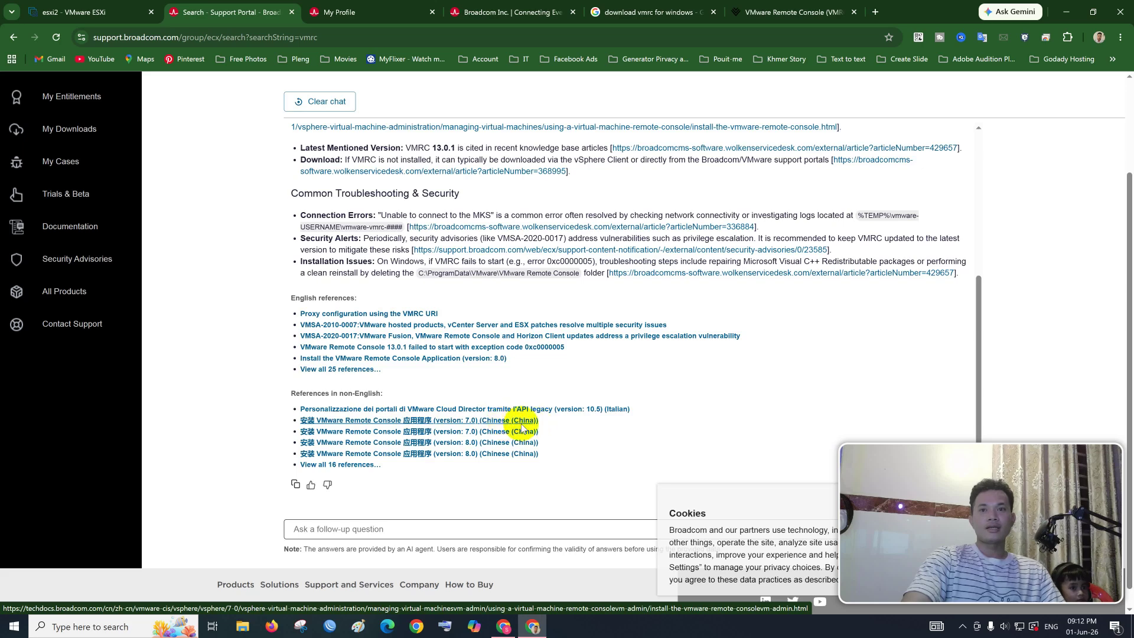
scroll(494, 331, down, 1)
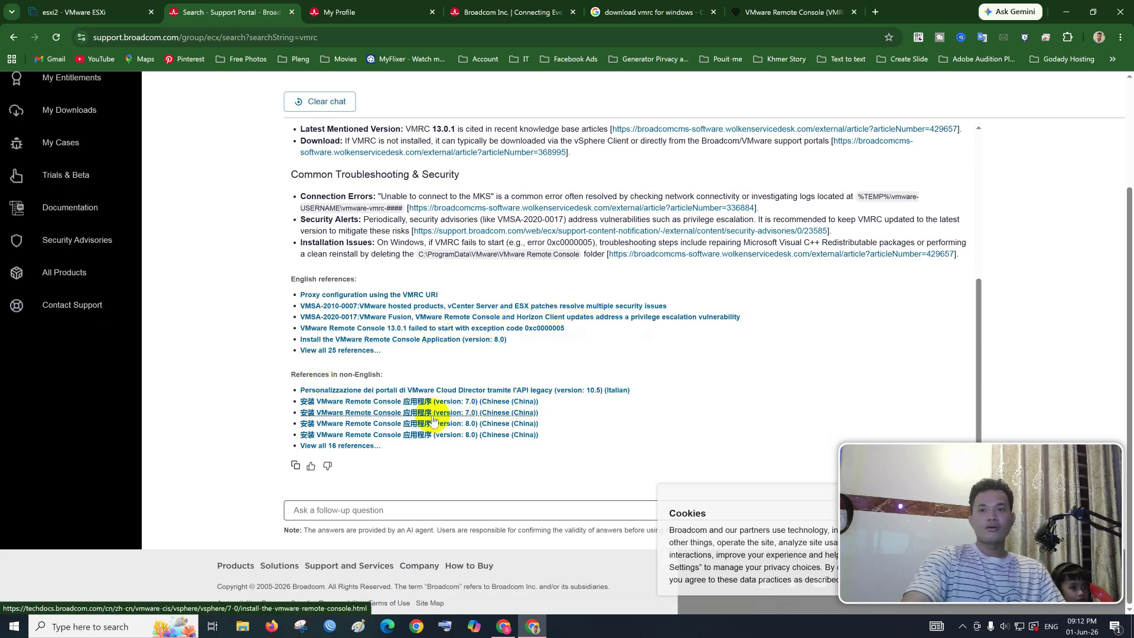
Review the vmrc answer again, from its key features and installation notes down to the reference links.
scroll(384, 418, up, 1)
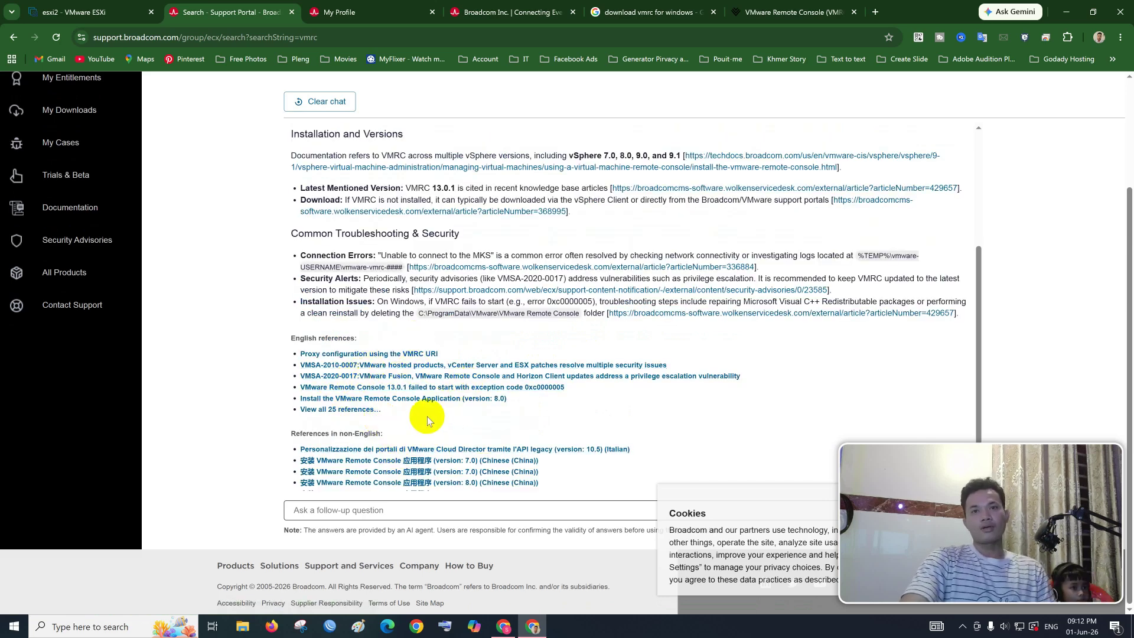
scroll(424, 418, up, 2)
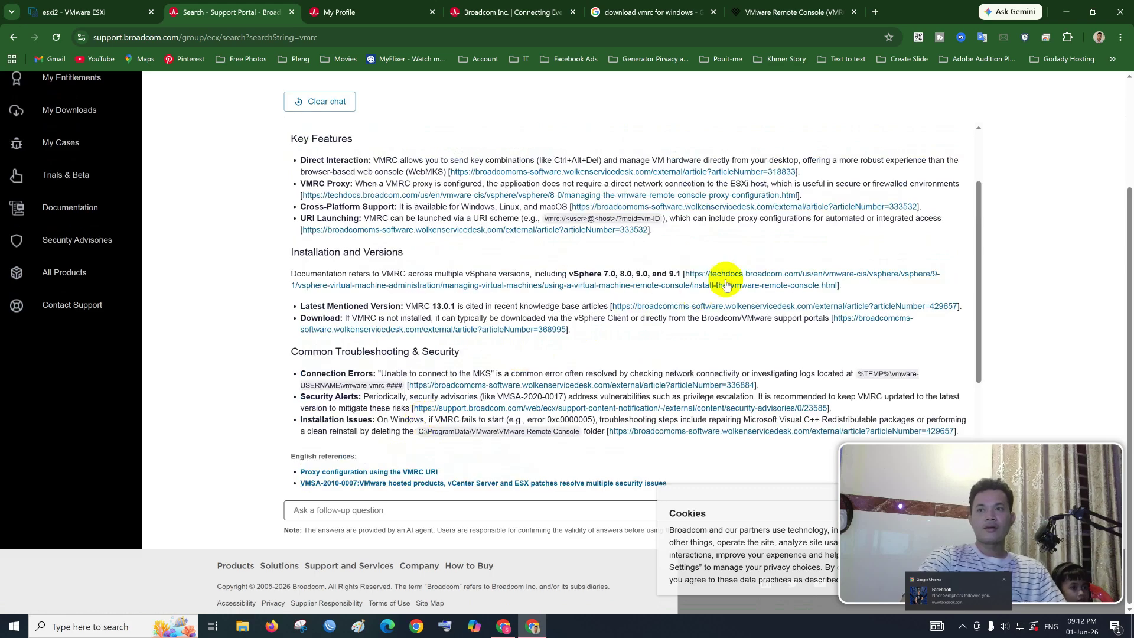
scroll(485, 334, up, 2)
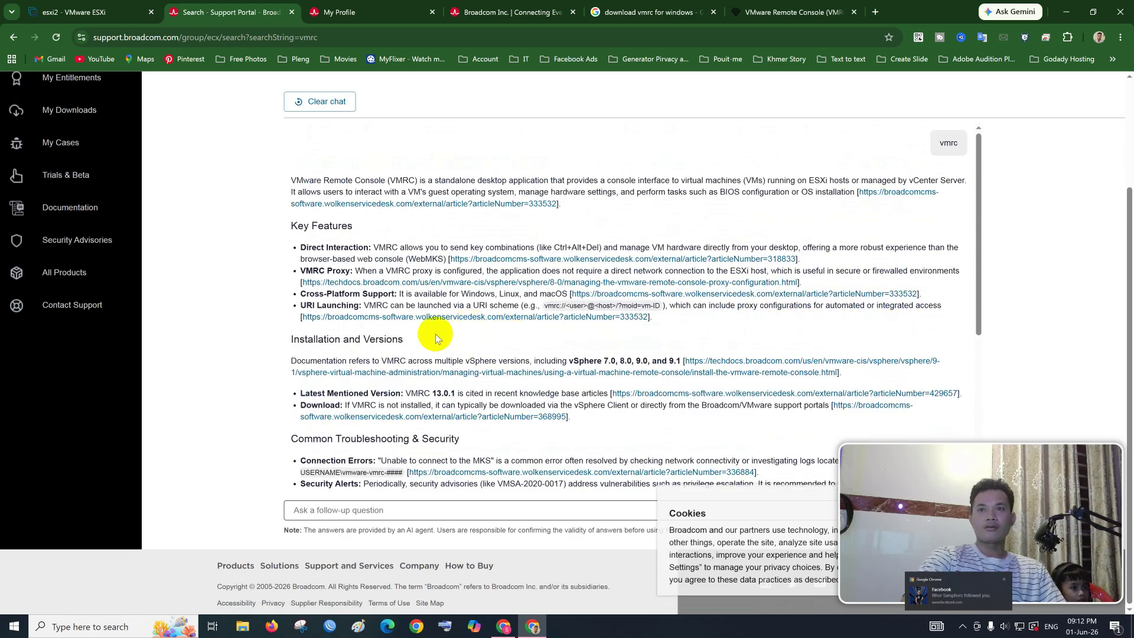
scroll(425, 291, down, 4)
scroll(437, 313, down, 1)
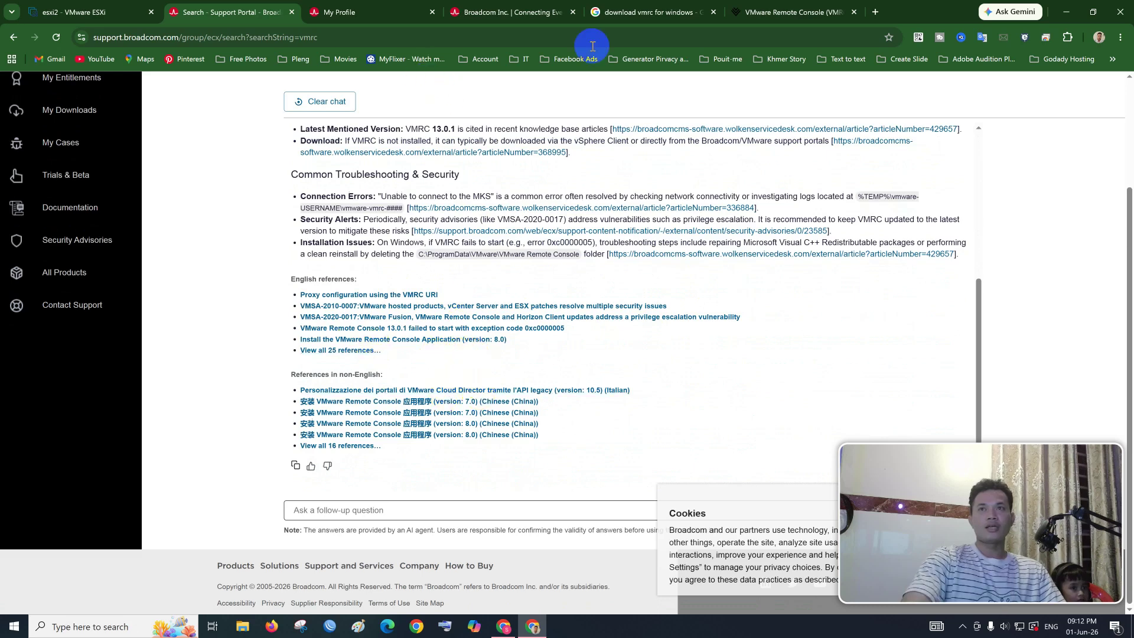
Return to the Google results for "download vmrc for windows" and look over the search query and listed download sites.
click(643, 15)
click(264, 100)
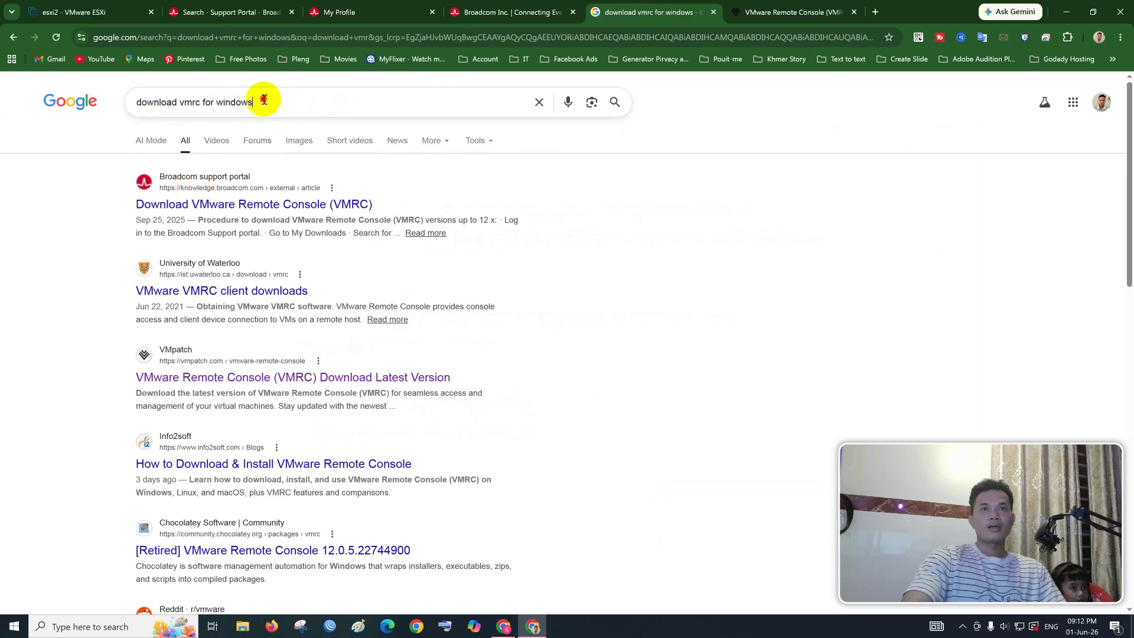
drag(264, 100, 126, 101)
click(260, 101)
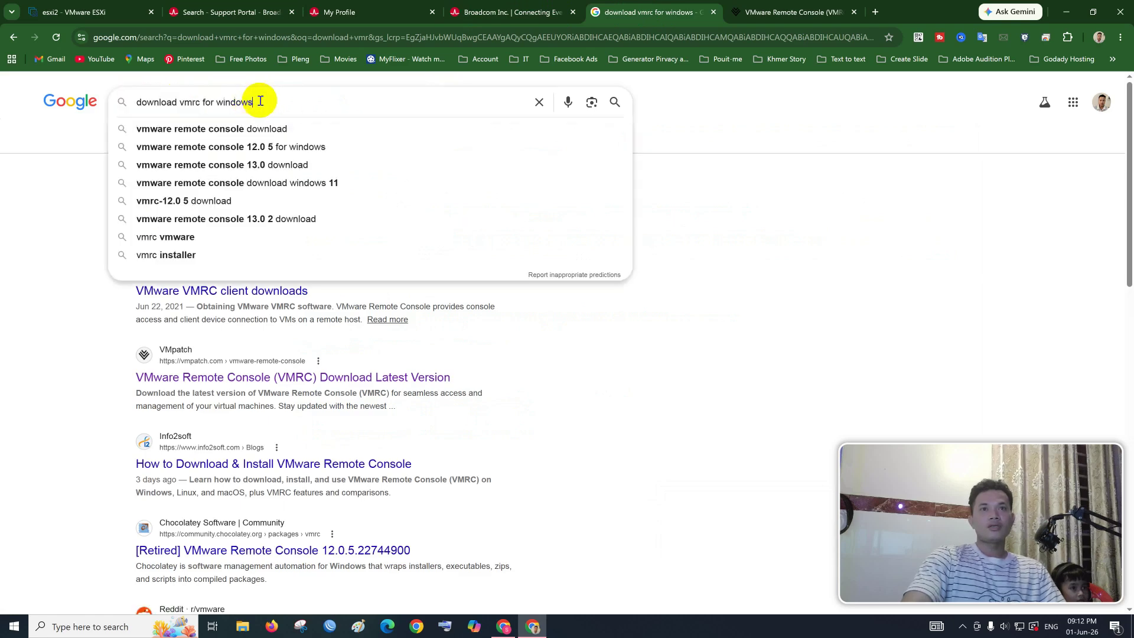
click(84, 195)
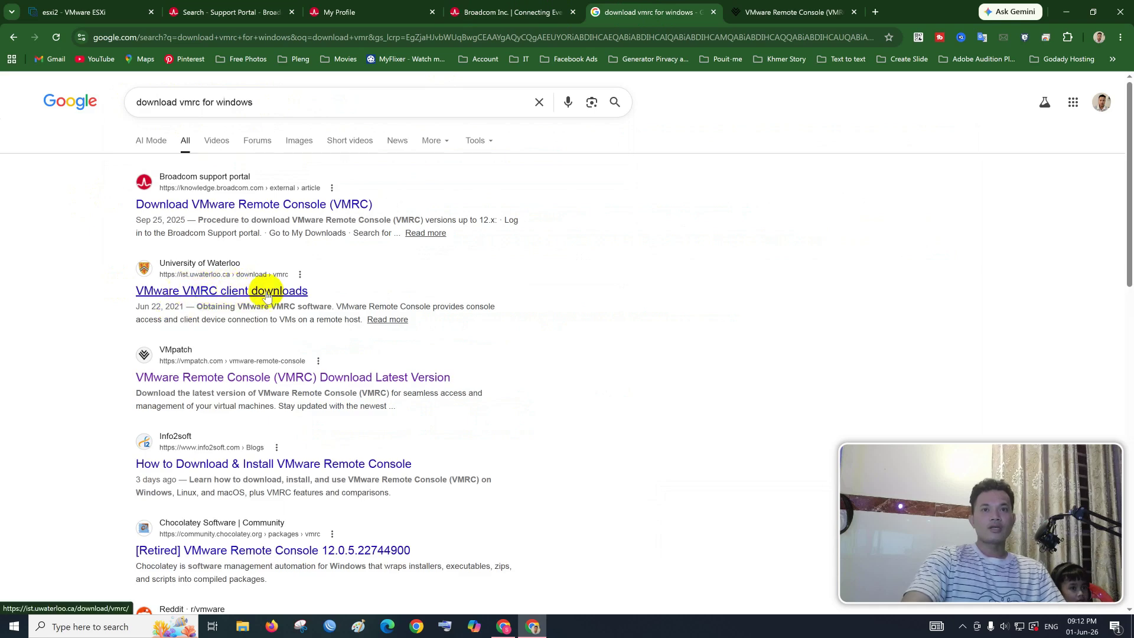
Try to download VMware-VMRC-12.0.5-22744838.zip for Windows from the VMpatch release list, and close that page.
click(760, 11)
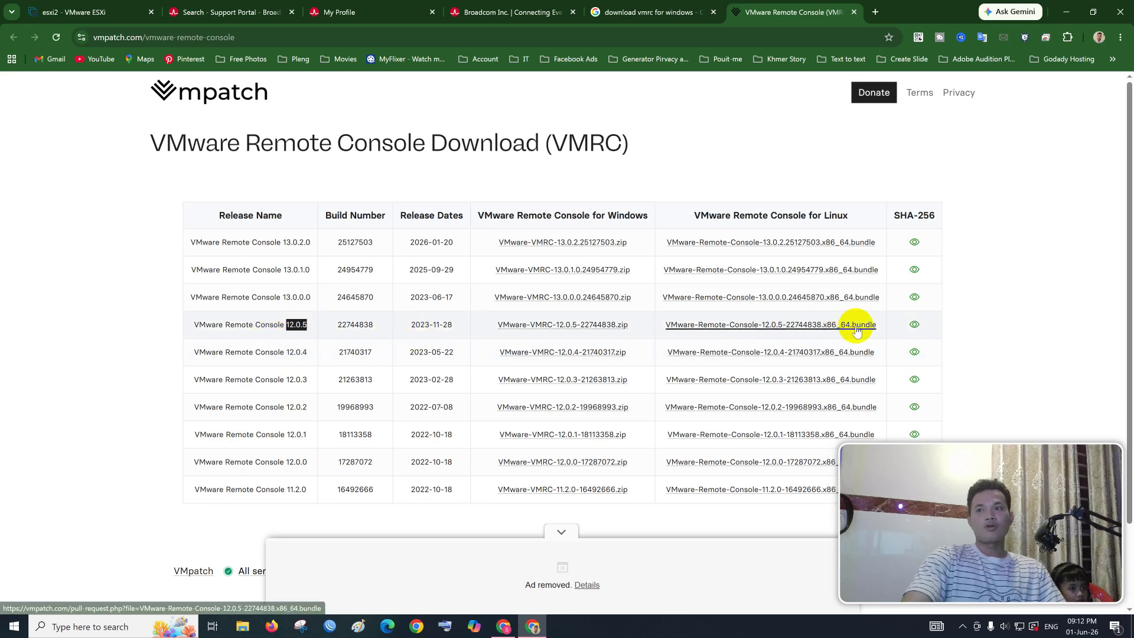
double_click(301, 325)
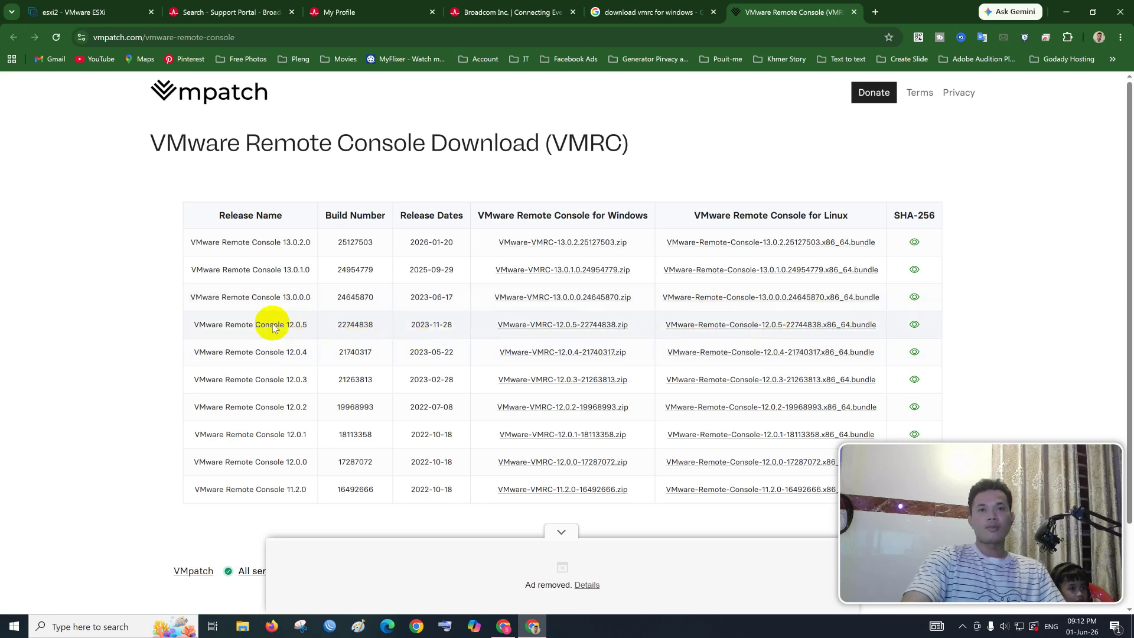
double_click(565, 327)
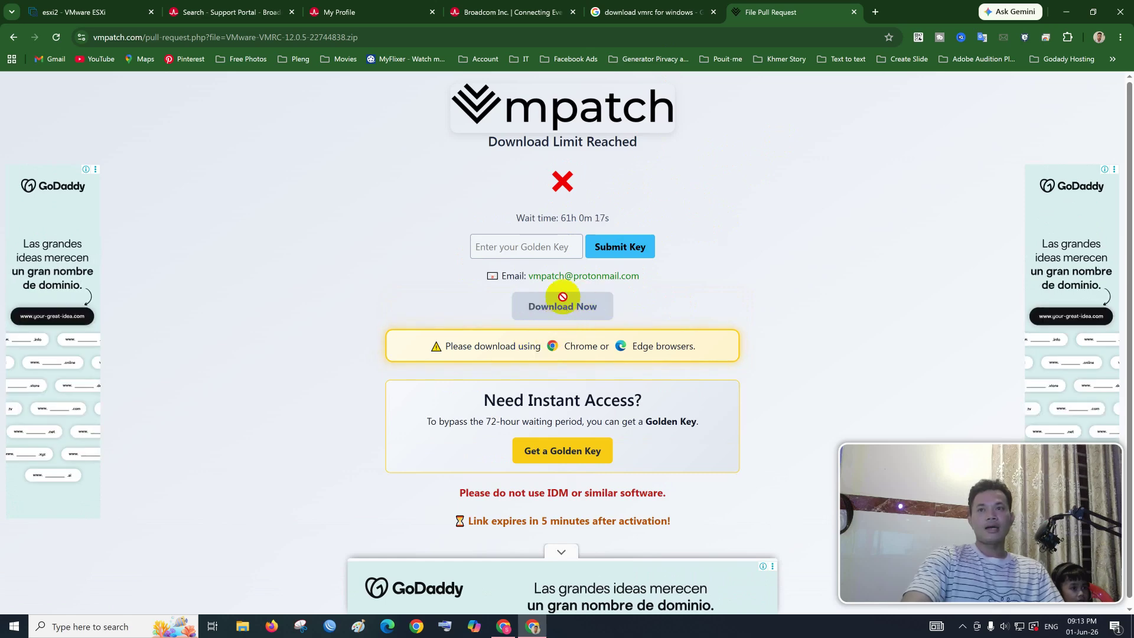
click(854, 12)
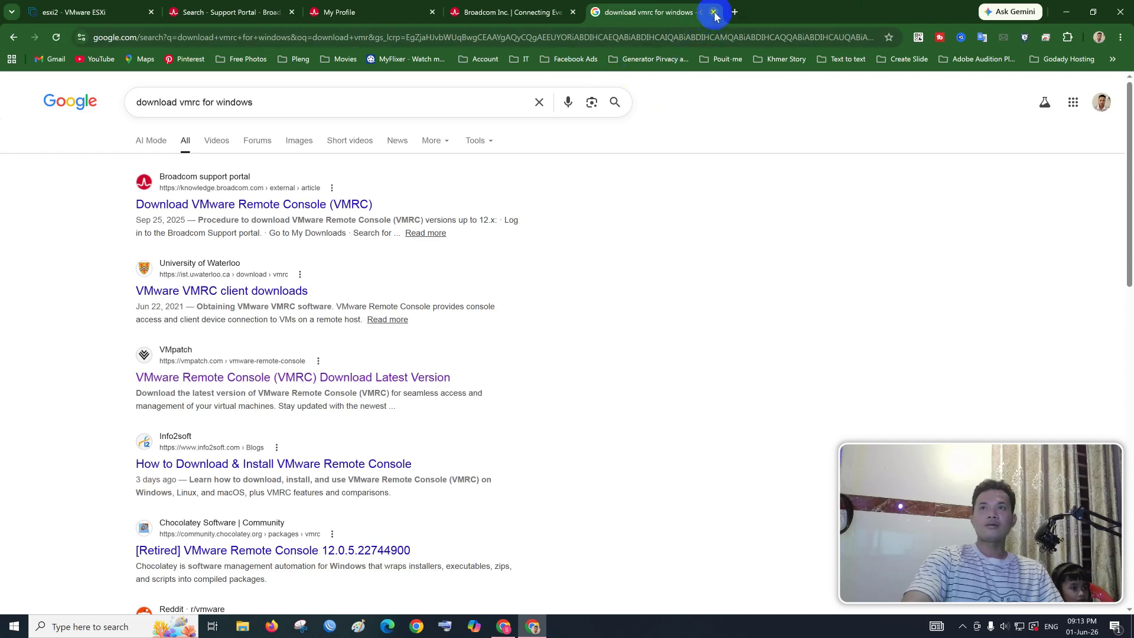
Switch to the ESXi Host Client and open the VeemBackup virtual machine's console in the browser.
click(82, 12)
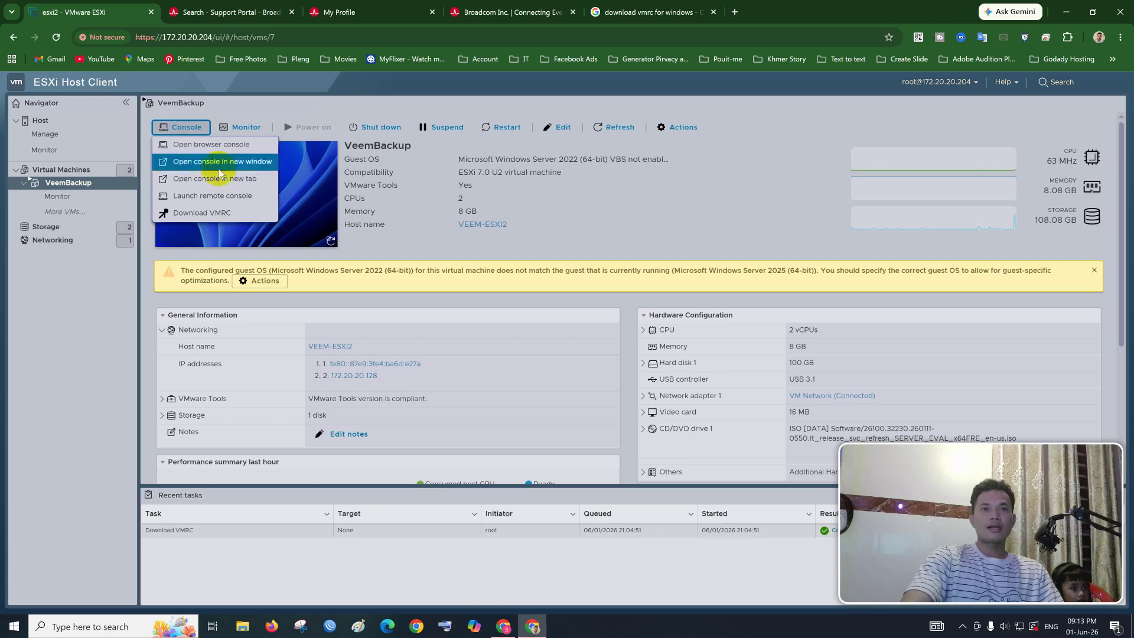
click(1060, 13)
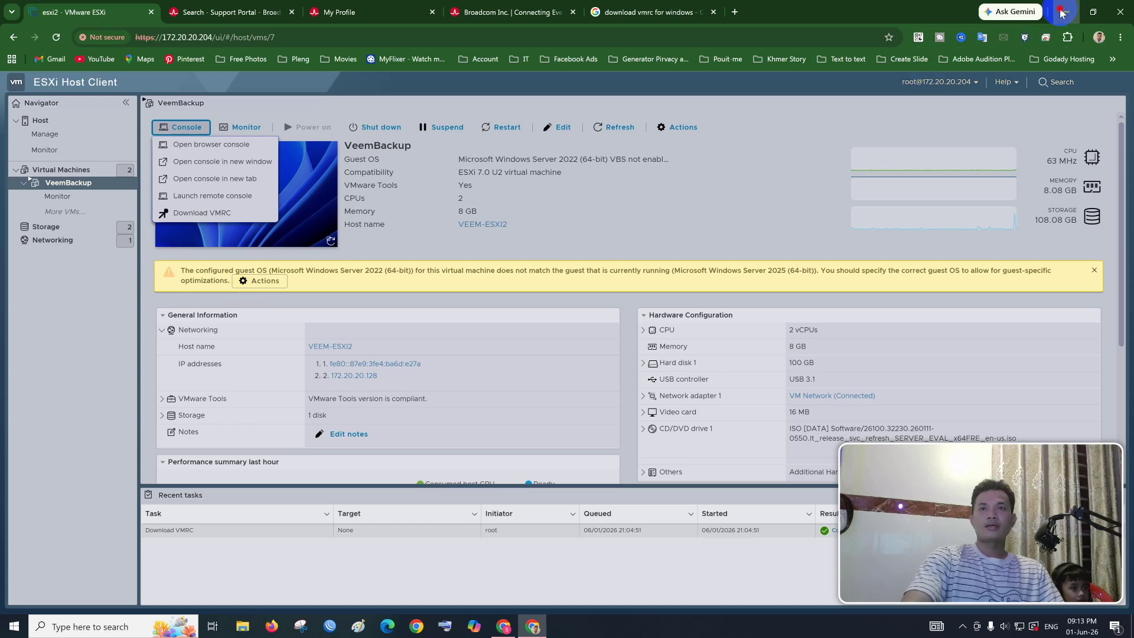
click(659, 238)
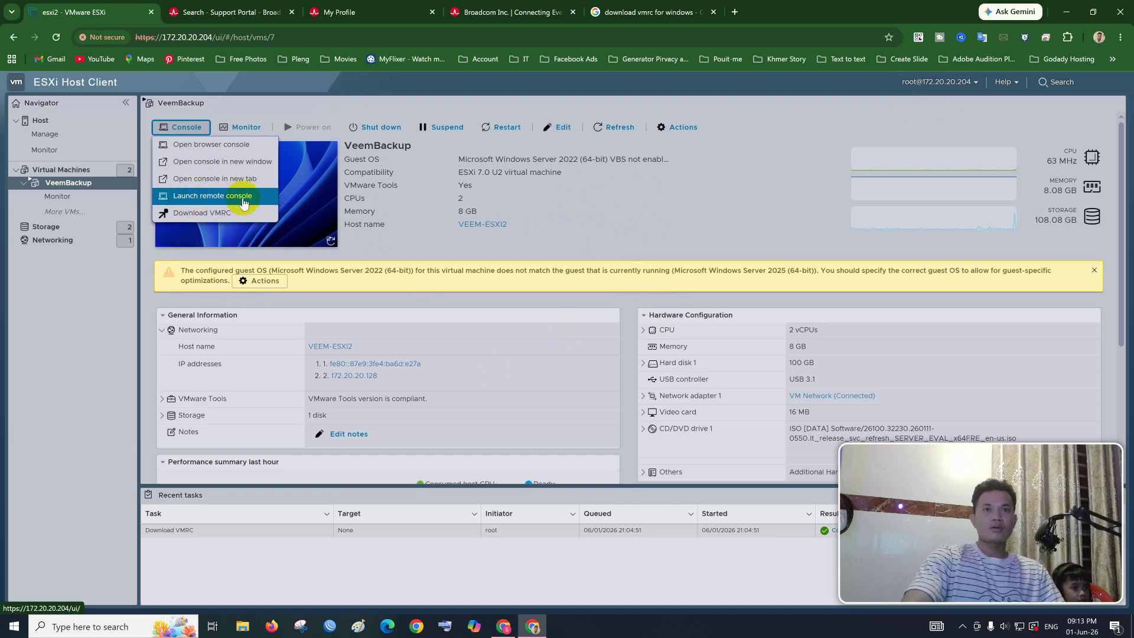
click(207, 201)
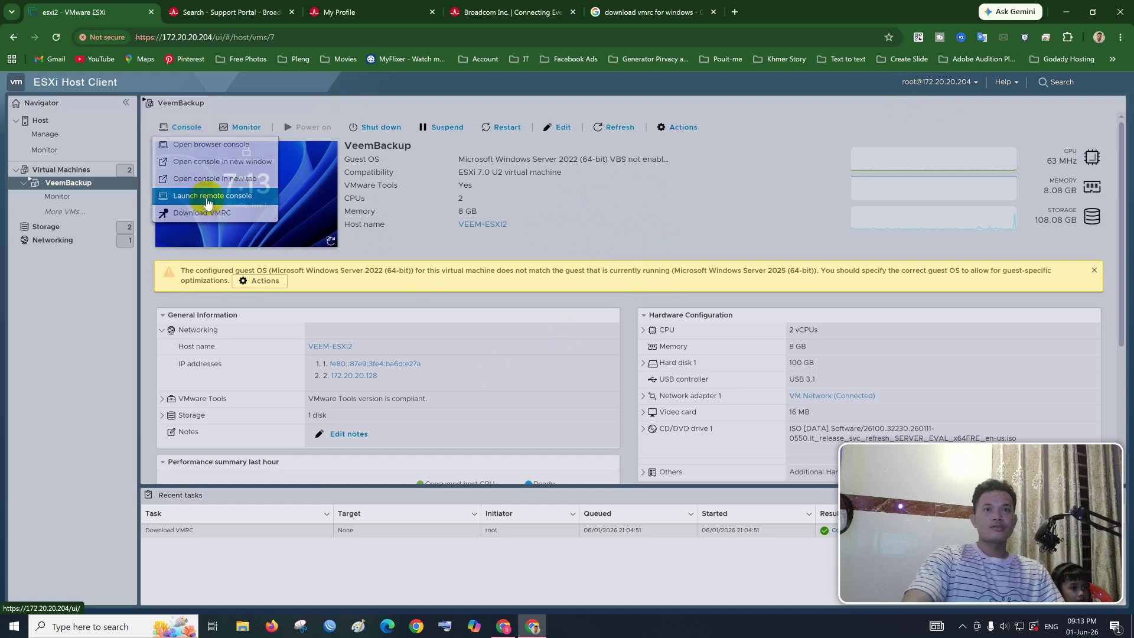
click(577, 147)
click(244, 198)
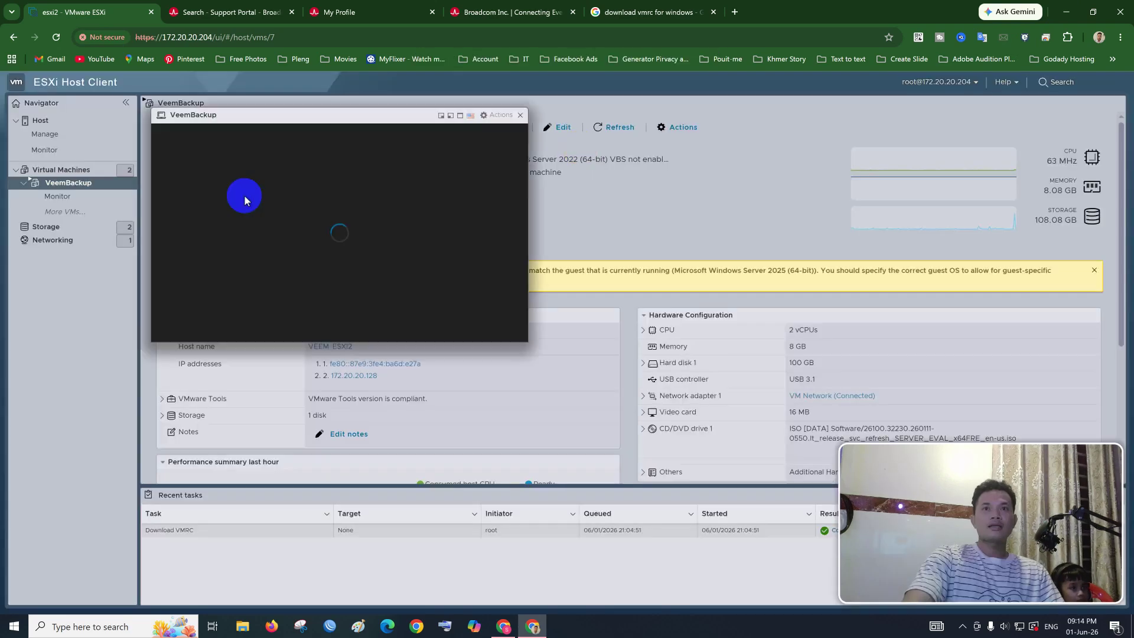
click(483, 186)
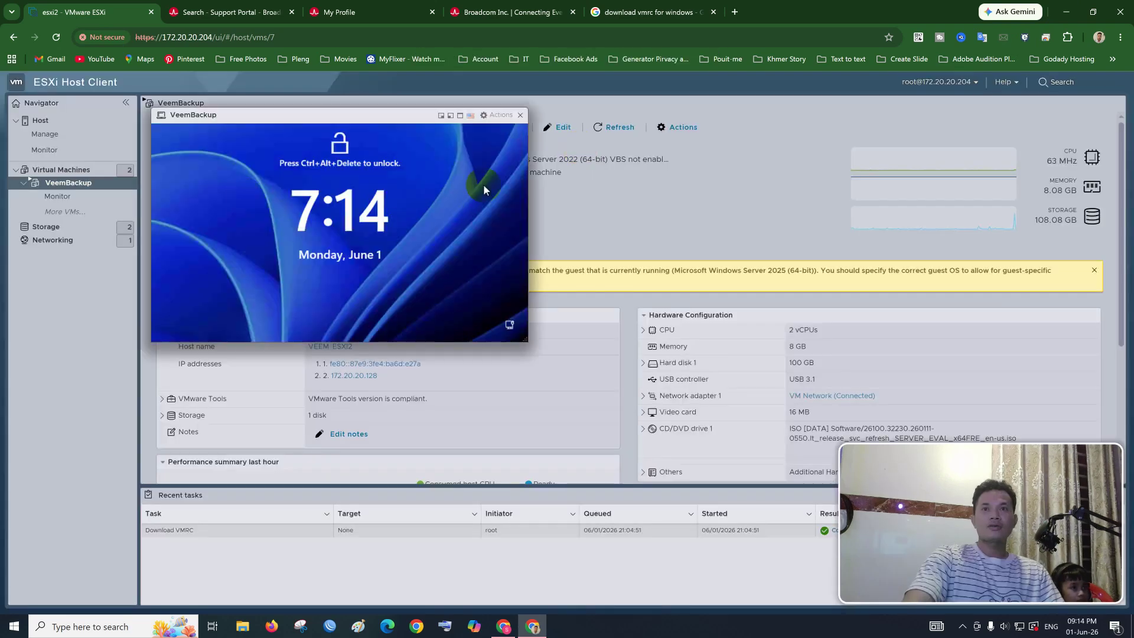
Send Ctrl-Alt-Delete to the VeemBackup guest and move its console window away from the VM preview.
click(501, 115)
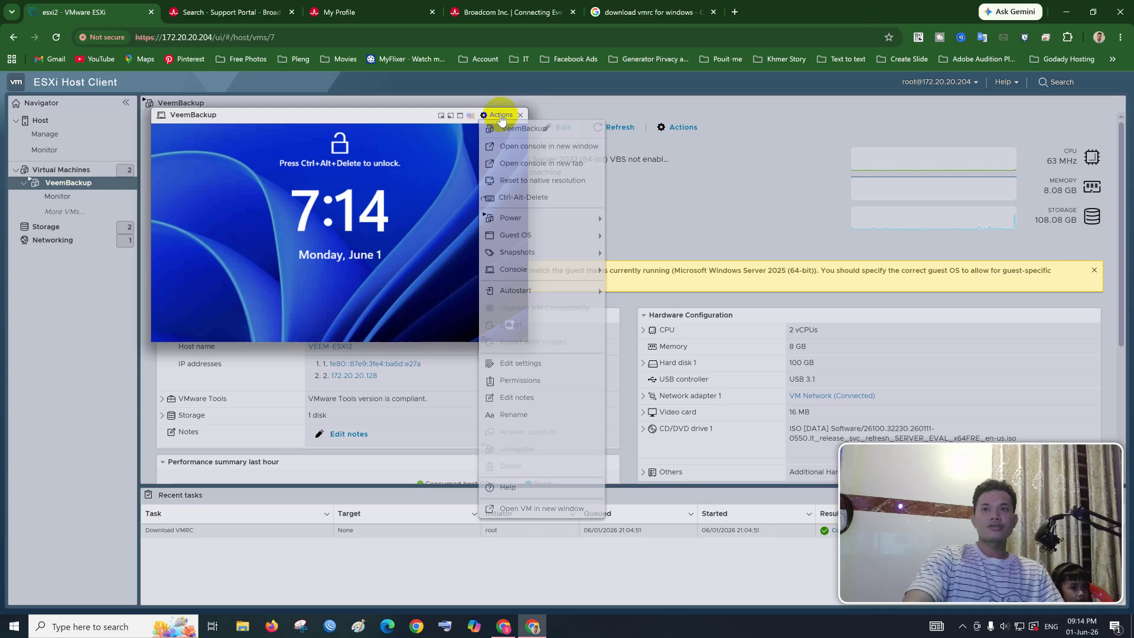
click(515, 204)
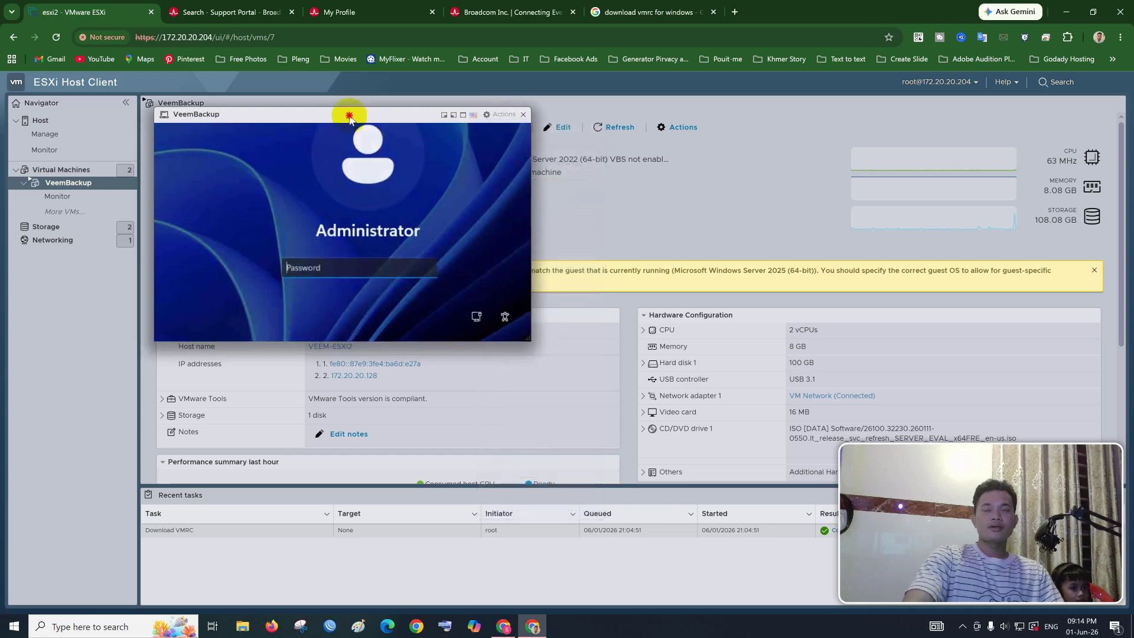
drag(349, 115, 677, 160)
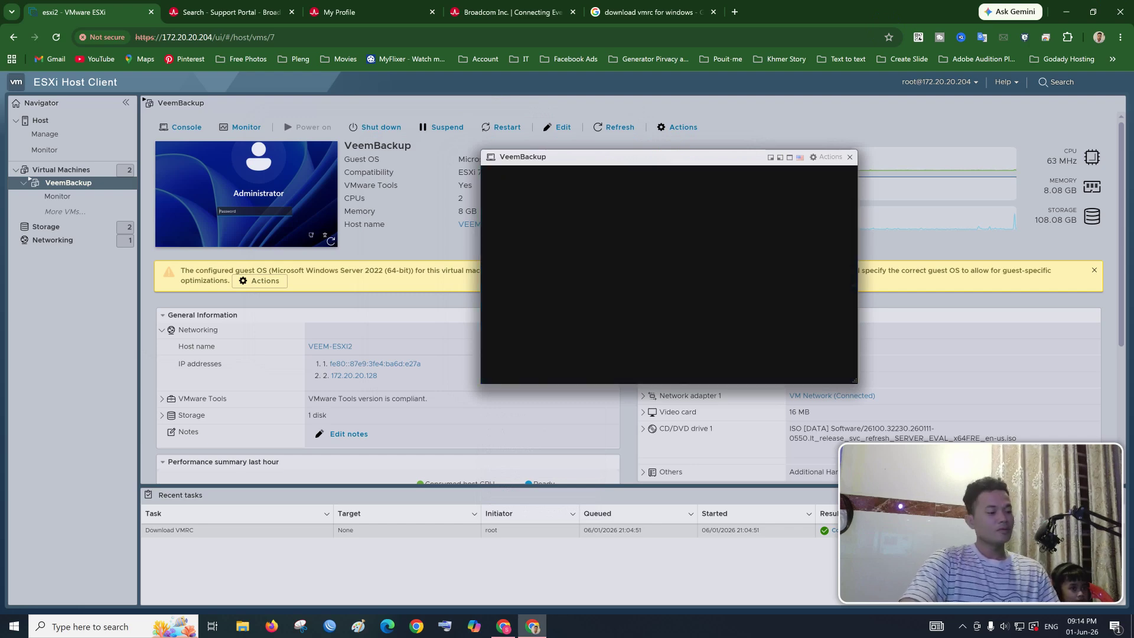
click(669, 254)
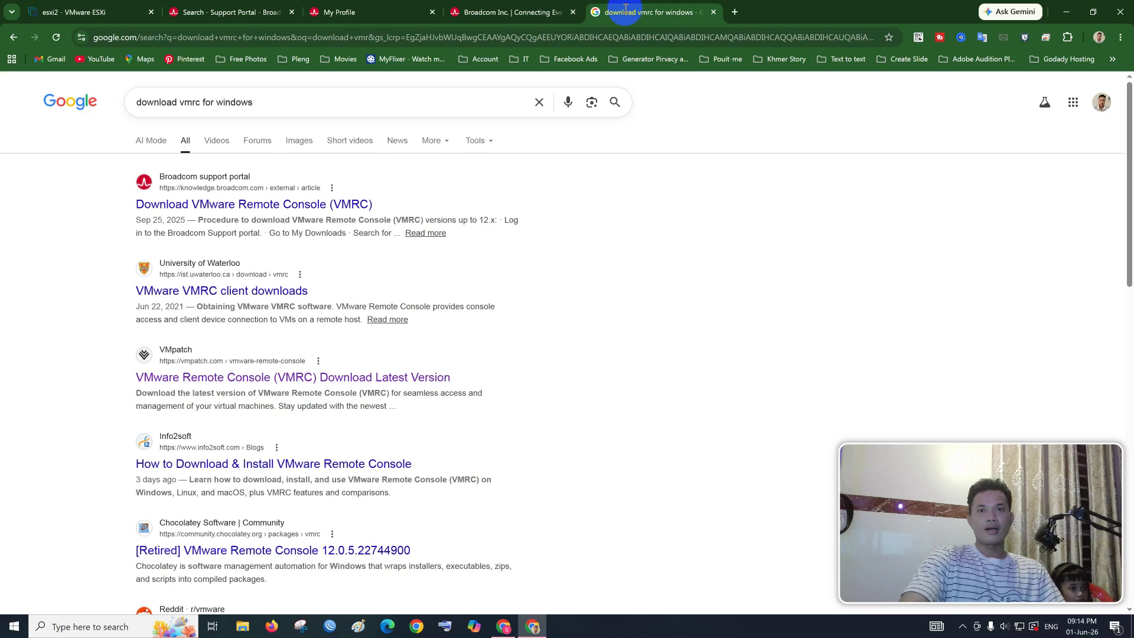
Compare the Google results with the Broadcom vmrc answer, and open the University of Waterloo VMware VMRC client downloads page.
click(626, 13)
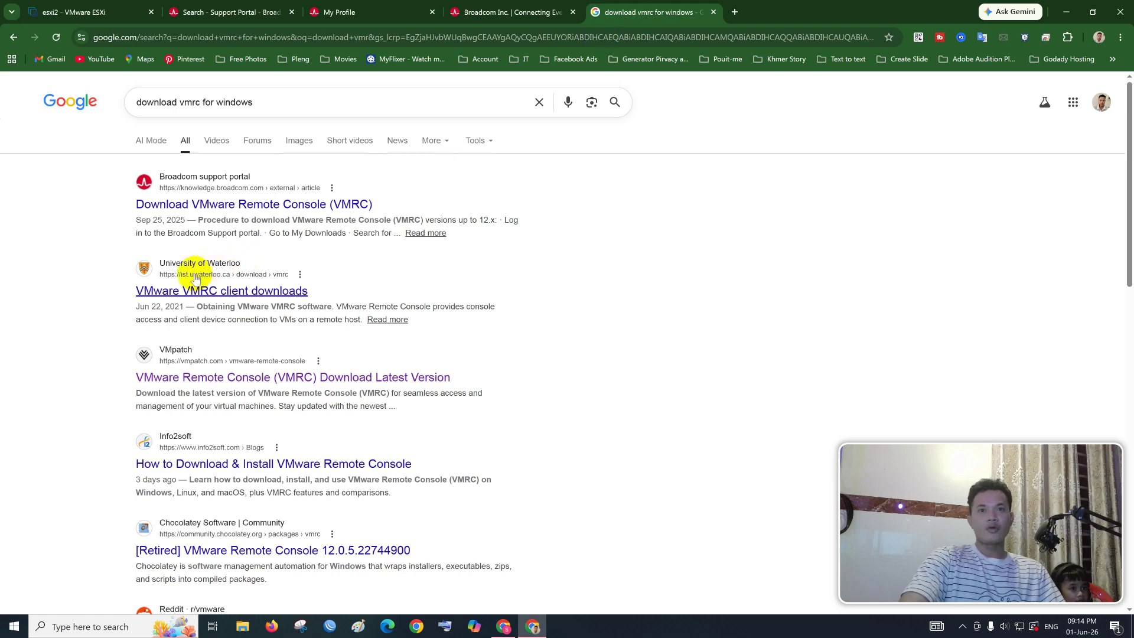
click(229, 13)
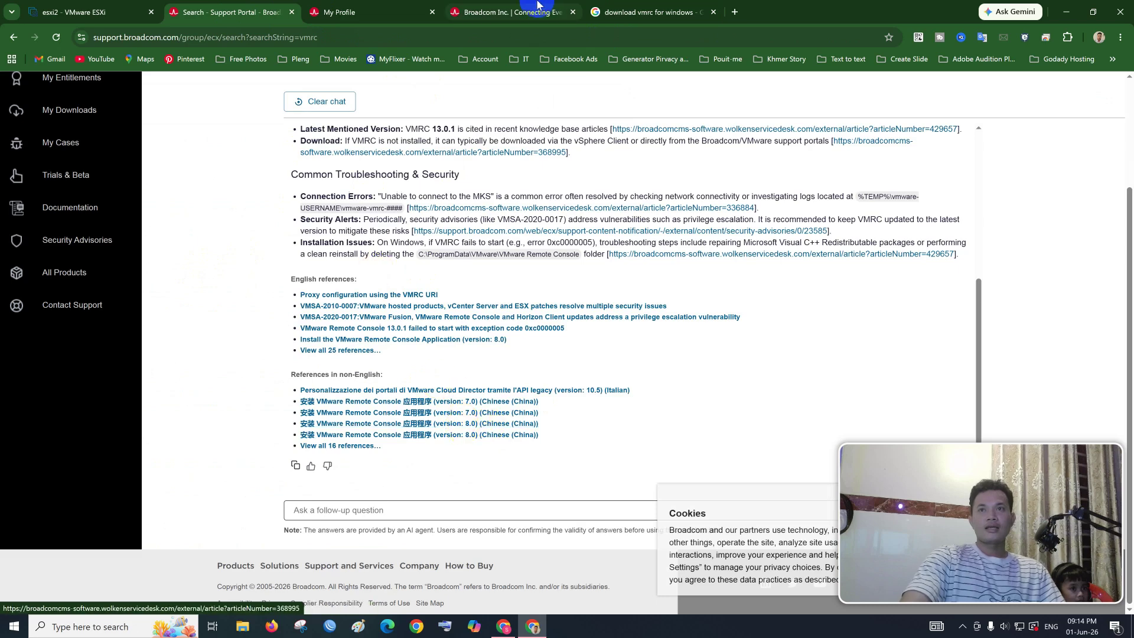
click(647, 11)
click(203, 291)
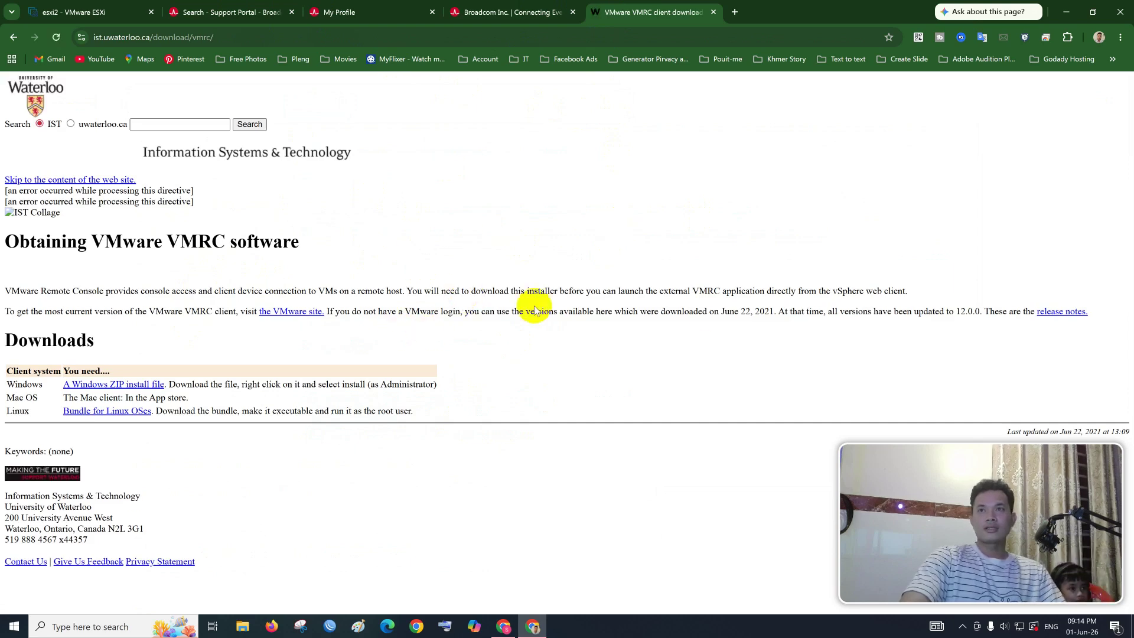
Close the University of Waterloo downloads page, the Broadcom home page and the My Profile page.
click(715, 12)
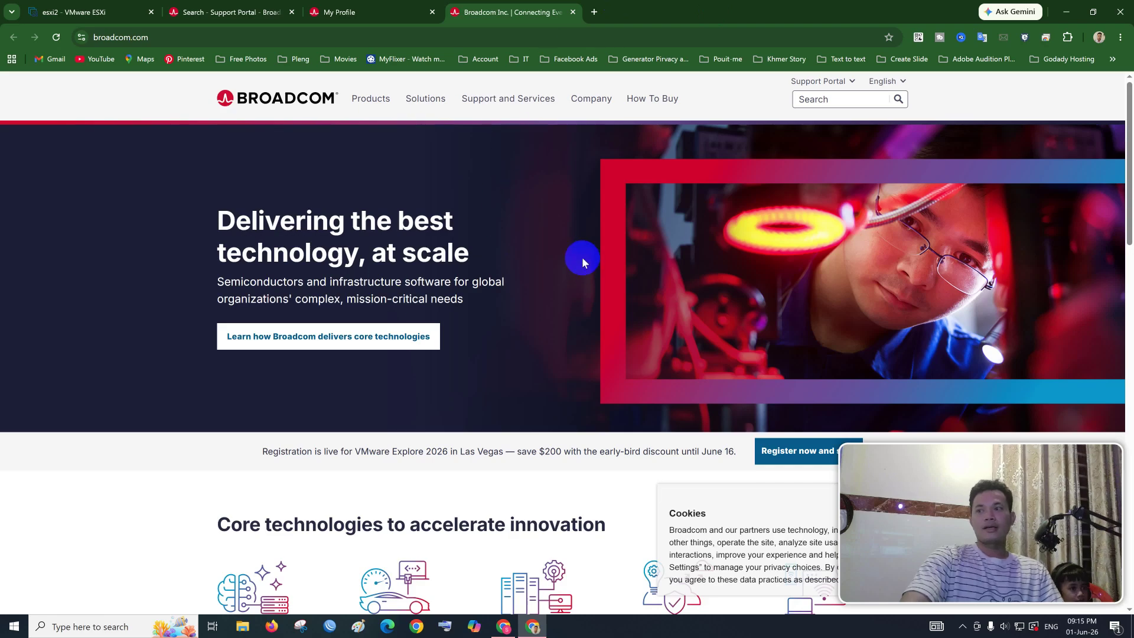
click(573, 12)
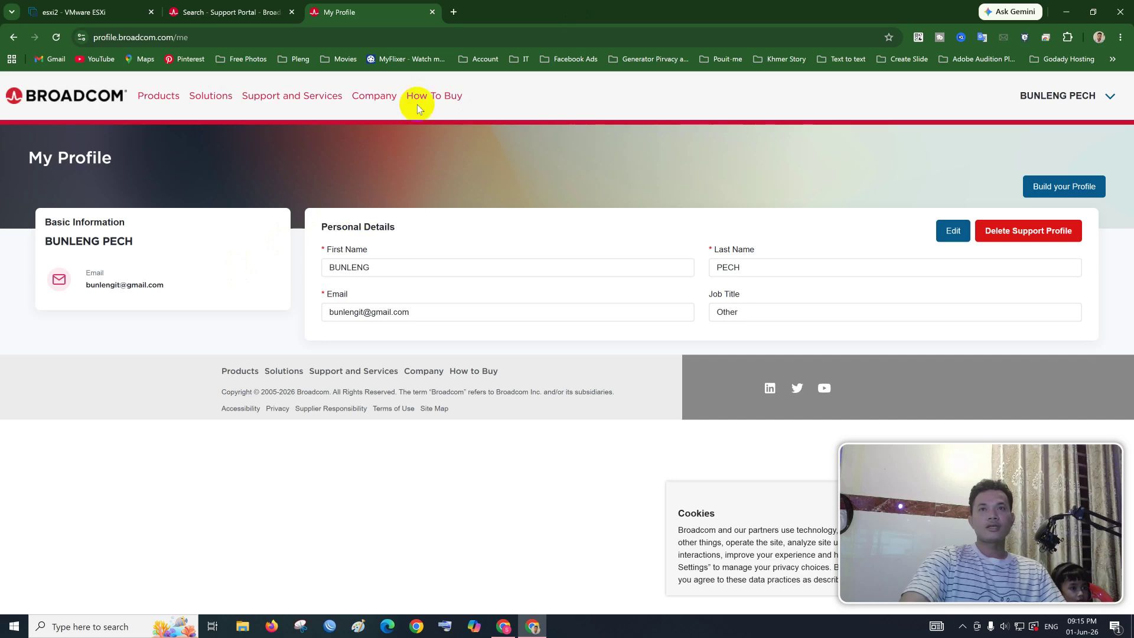
click(431, 12)
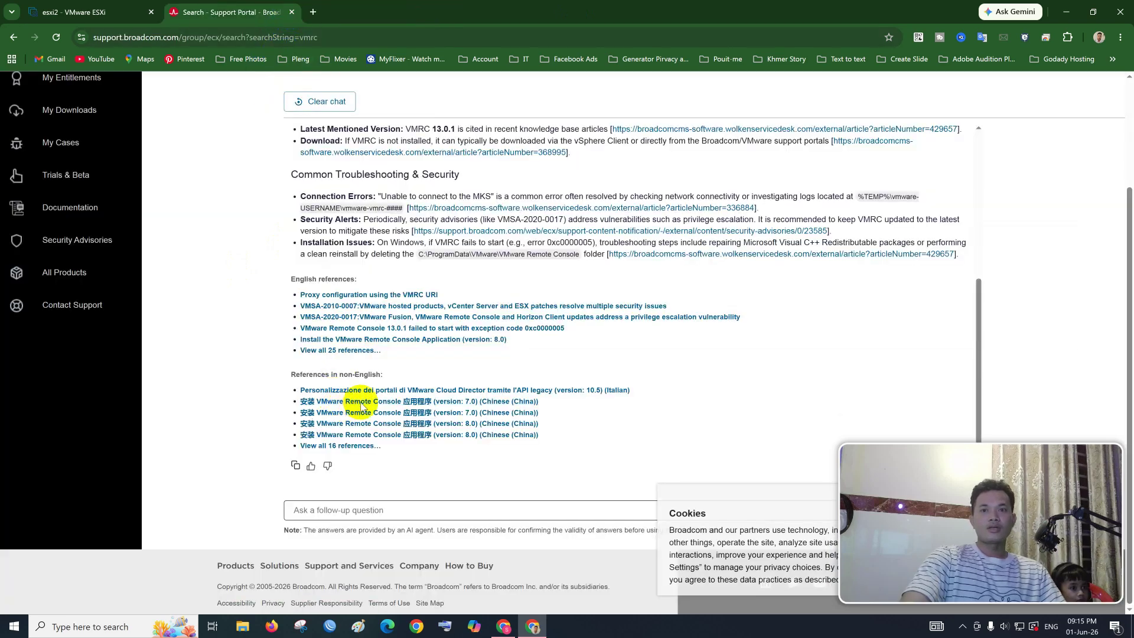
Look through the Chinese vSphere 7.0 guide on installing VMware Remote Console from the answer's references, and close it.
click(359, 319)
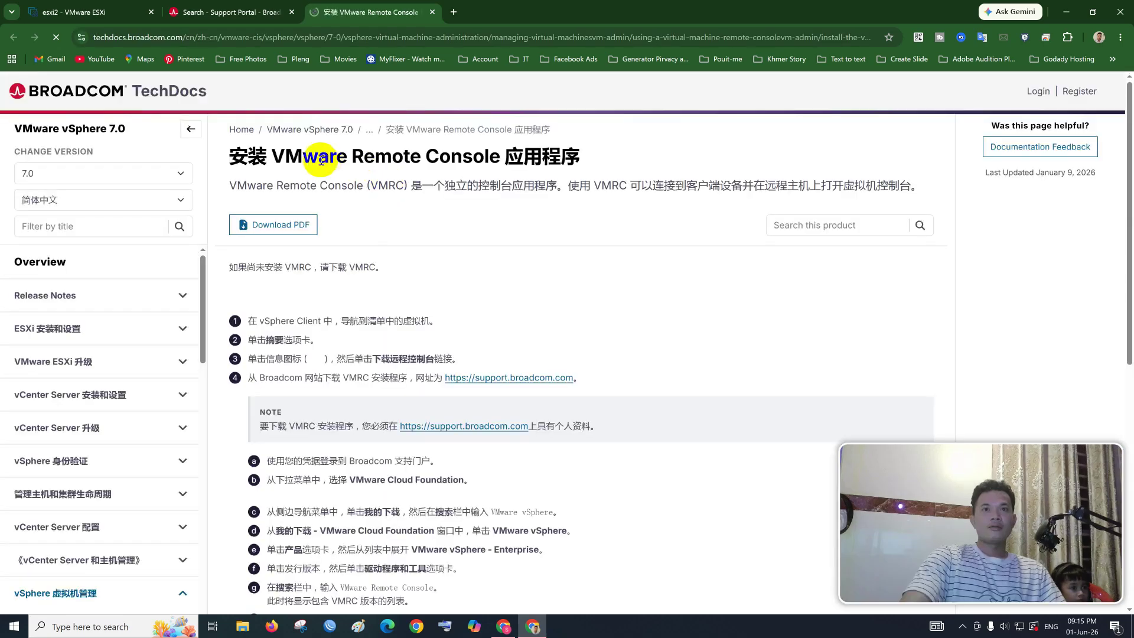
scroll(380, 406, down, 2)
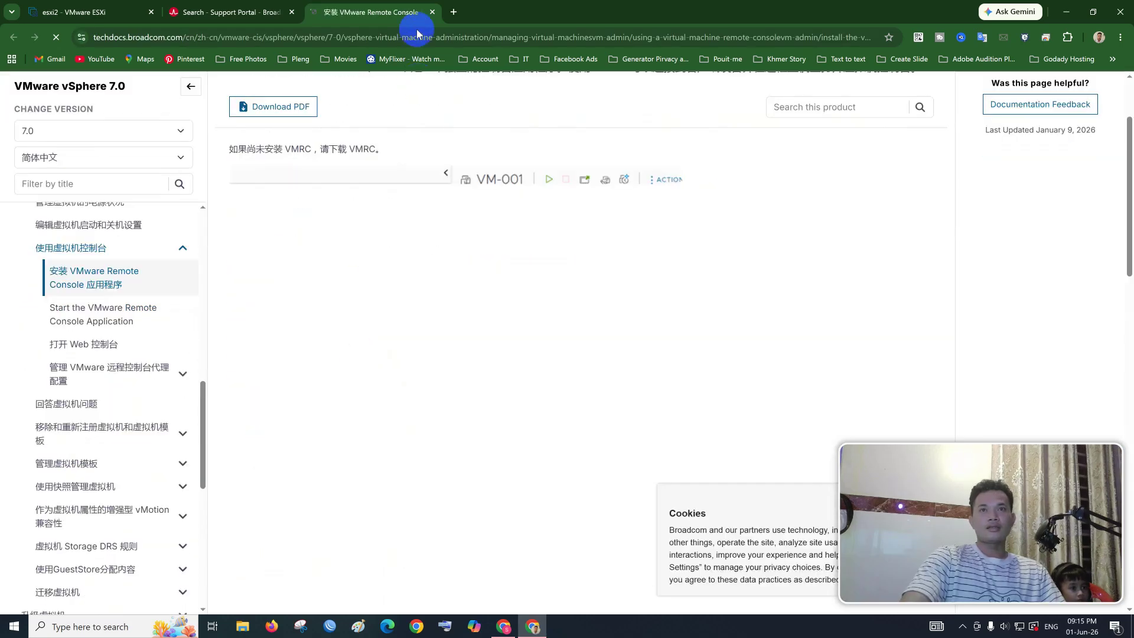
click(433, 12)
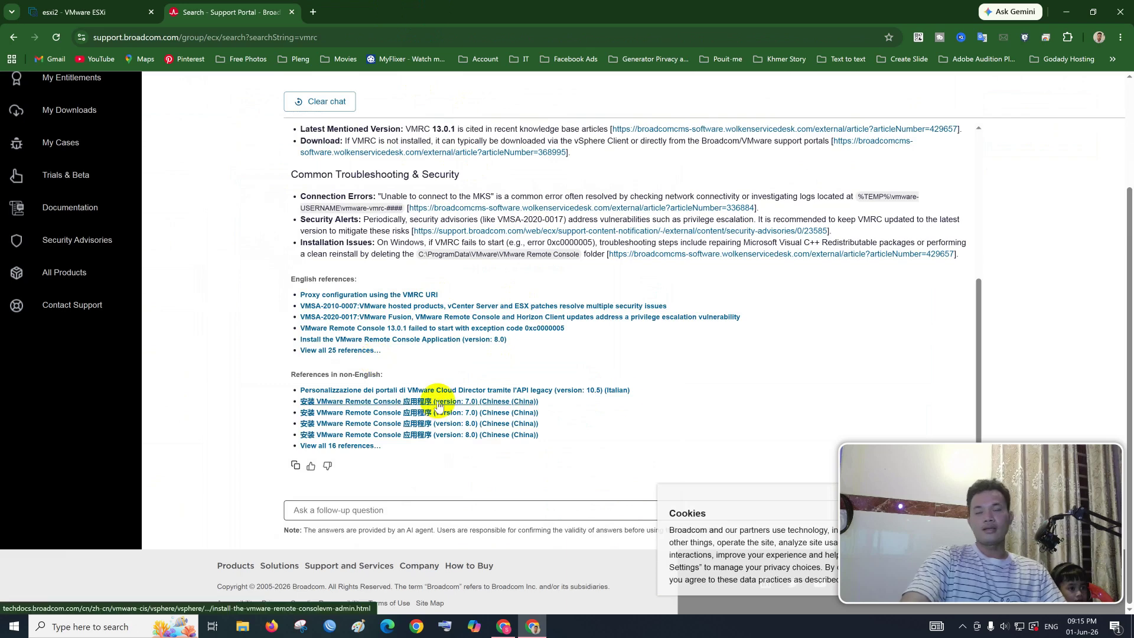
Return to the VeemBackup console, show it full screen and dismiss the Windows Admin Center and Azure Arc notice.
click(81, 18)
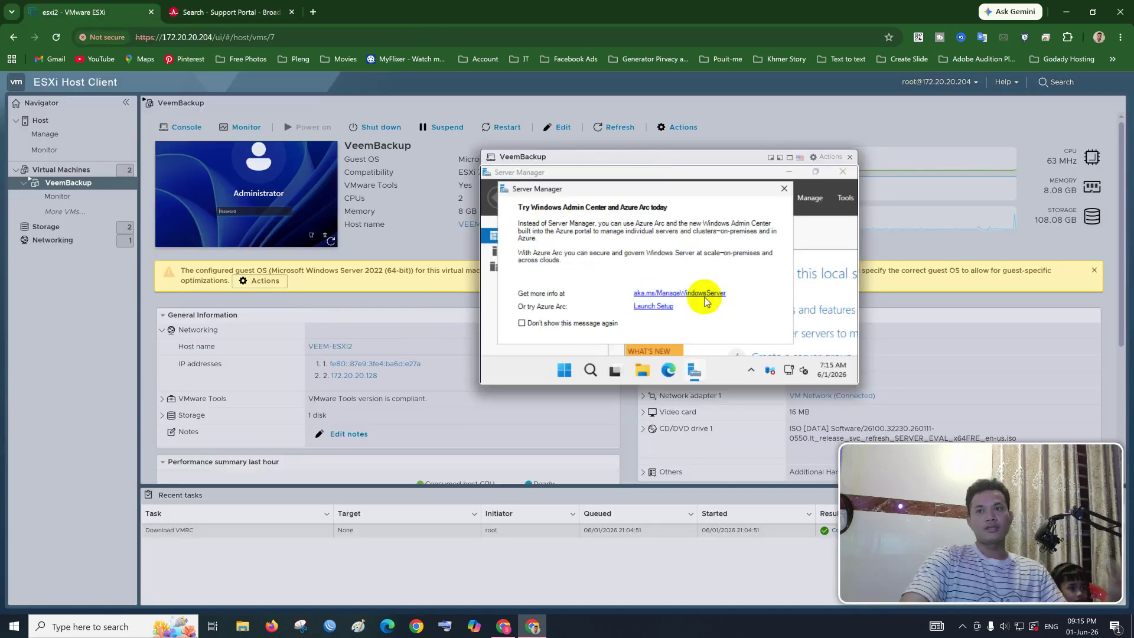
click(791, 157)
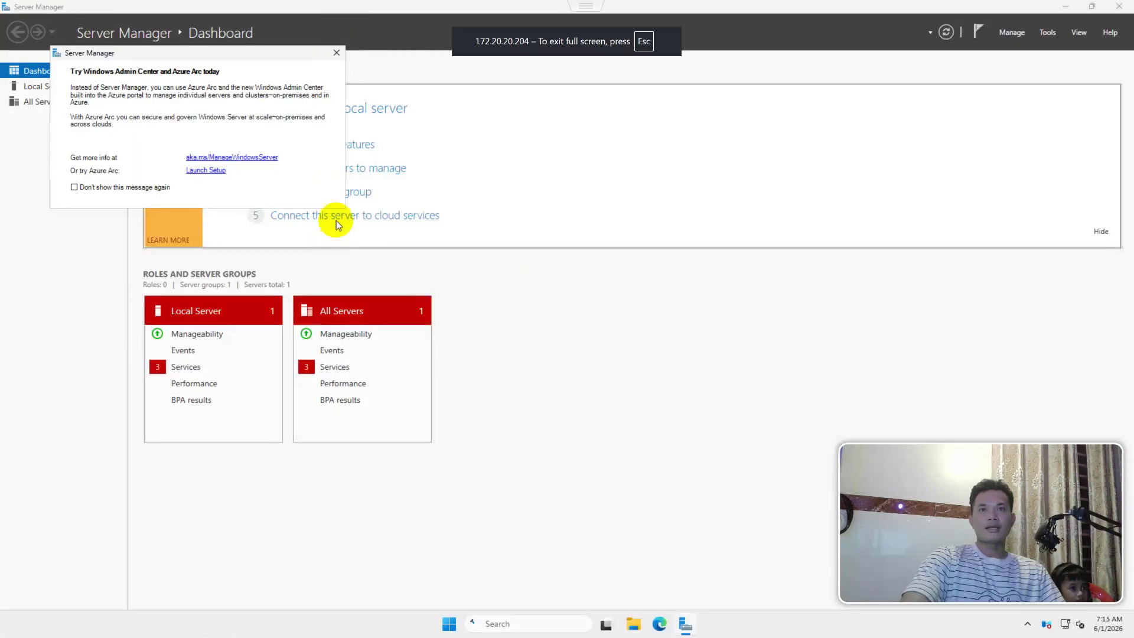
click(340, 53)
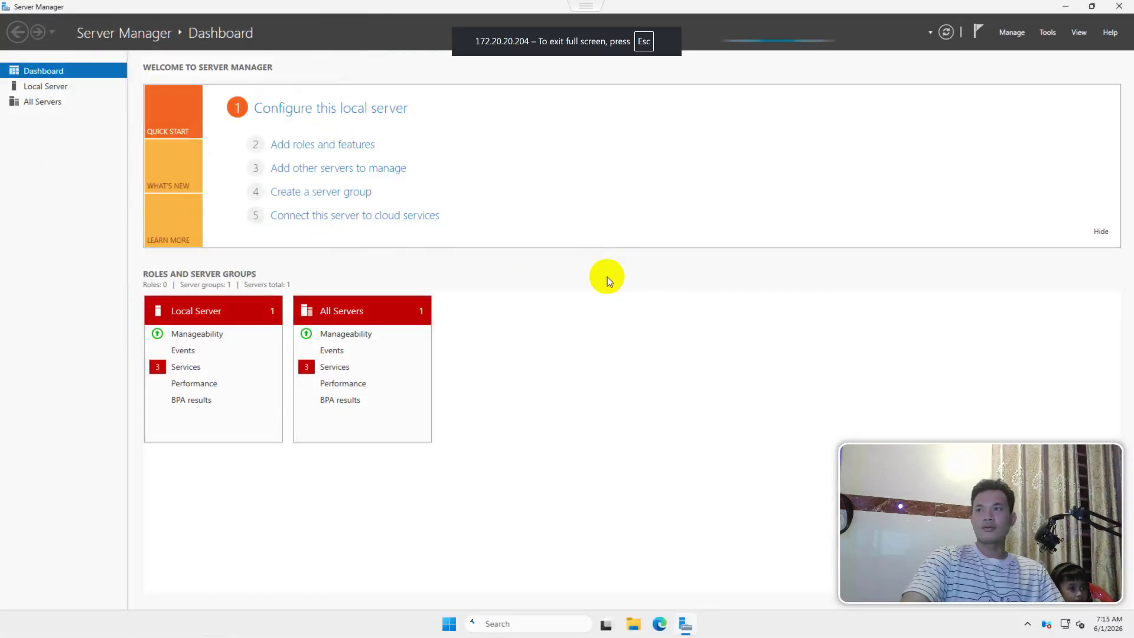